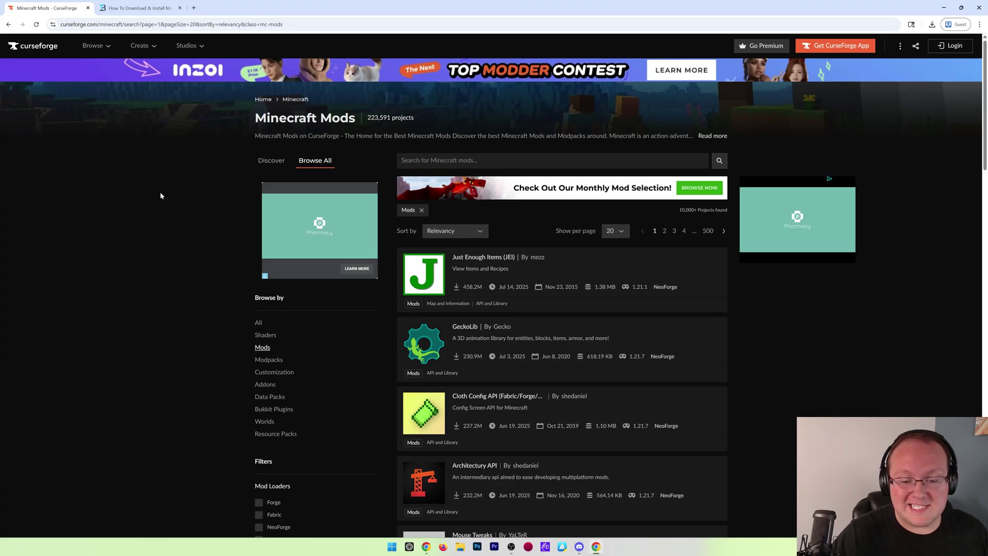
Look through the Minecraft mods listing and open the CurseForge app download page
scroll(481, 323, down, 12)
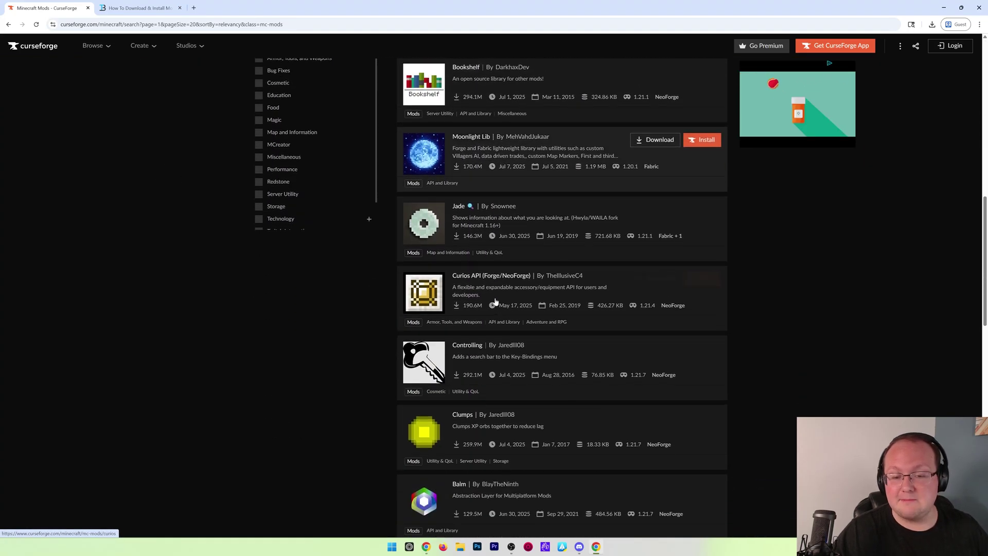
scroll(494, 297, up, 12)
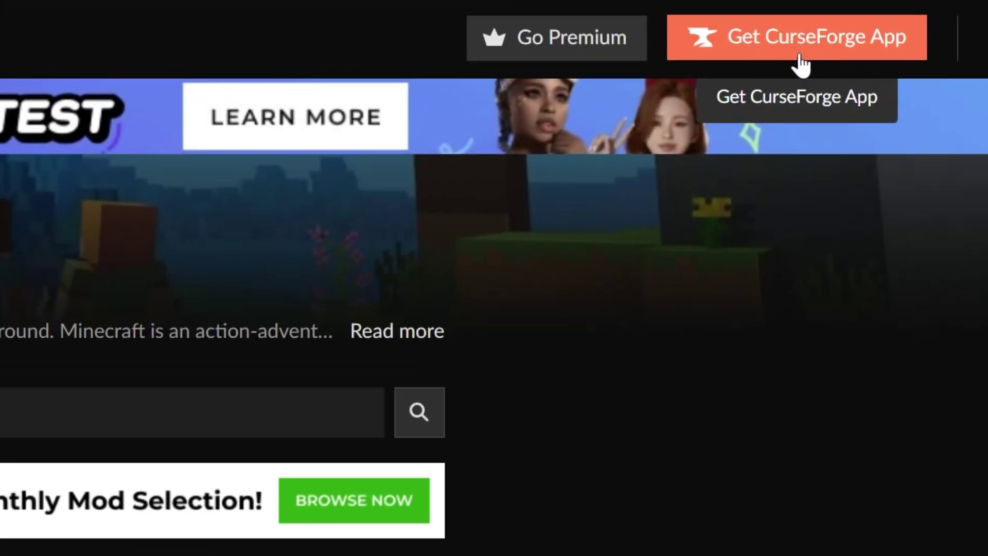
click(800, 56)
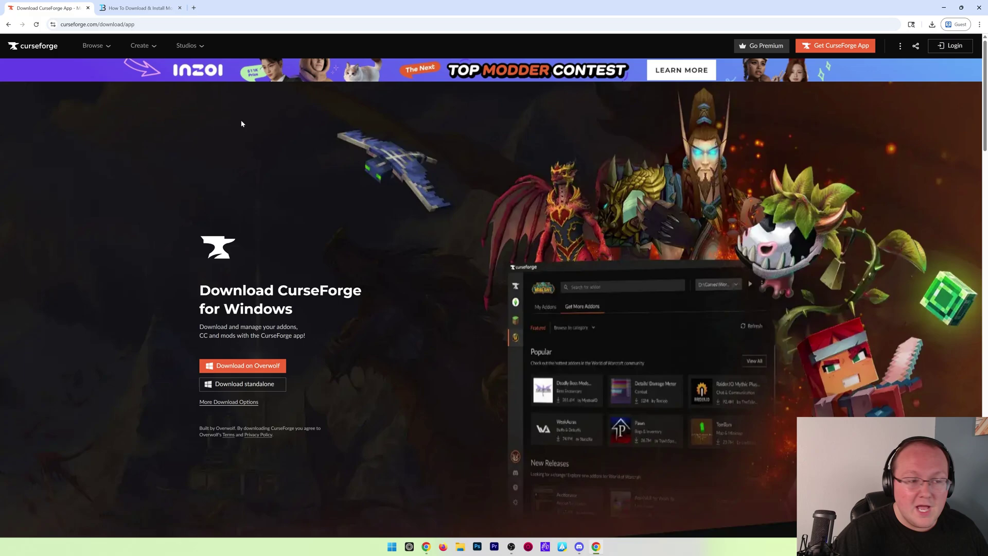
Switch to the CurseForge launcher guide article and follow its link to the app download page
click(139, 9)
scroll(247, 242, down, 5)
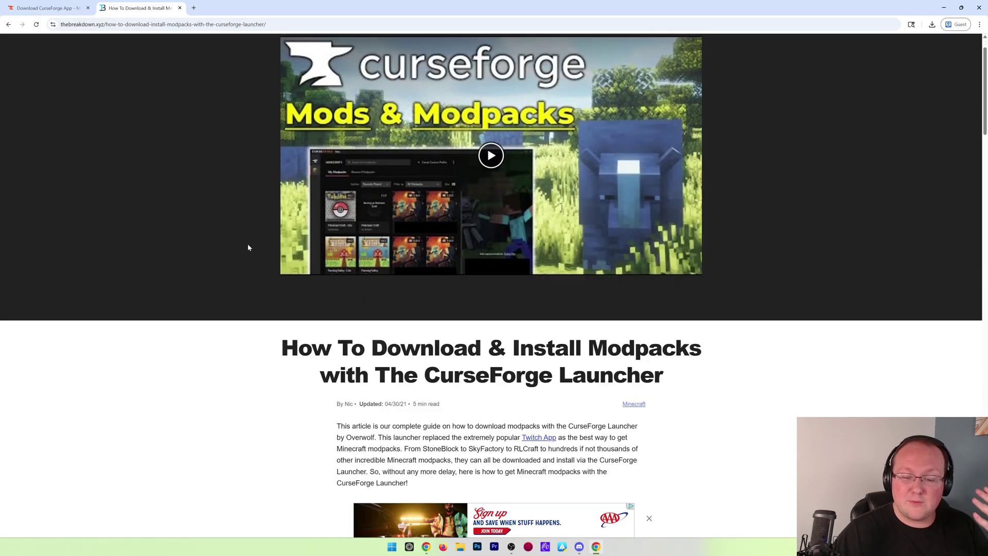
click(474, 384)
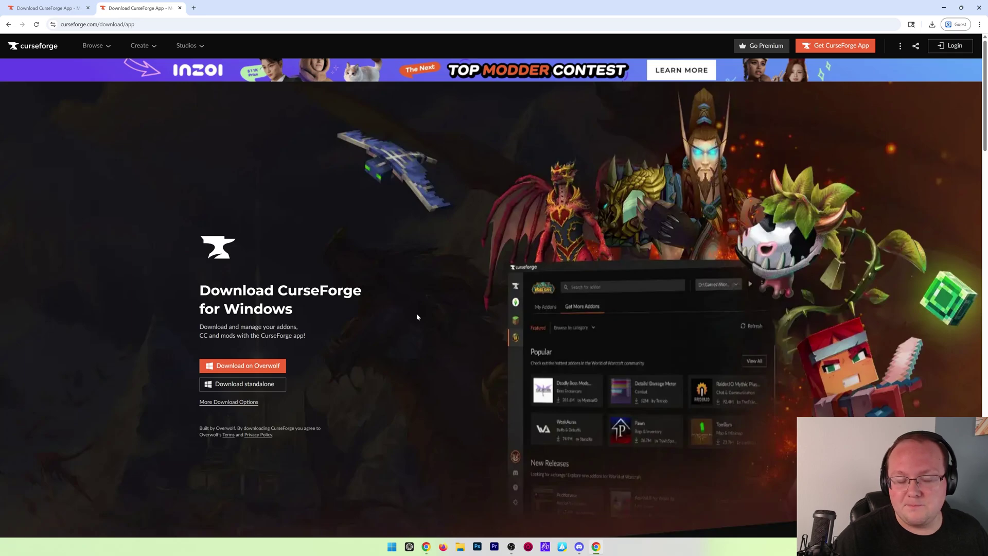
Download the standalone Windows version and save CurseForge Windows - Installer.exe in the Downloads folder
scroll(394, 281, down, 1)
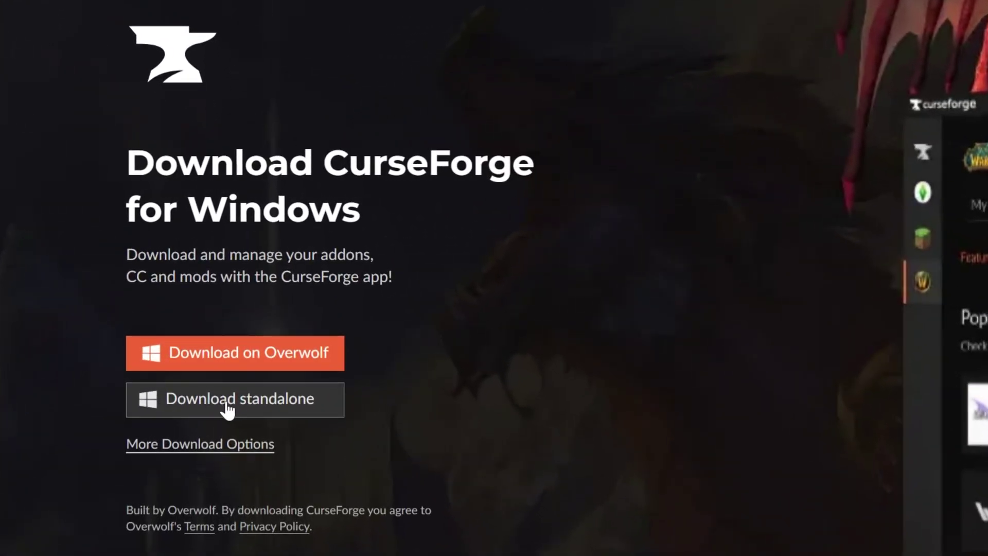
click(227, 343)
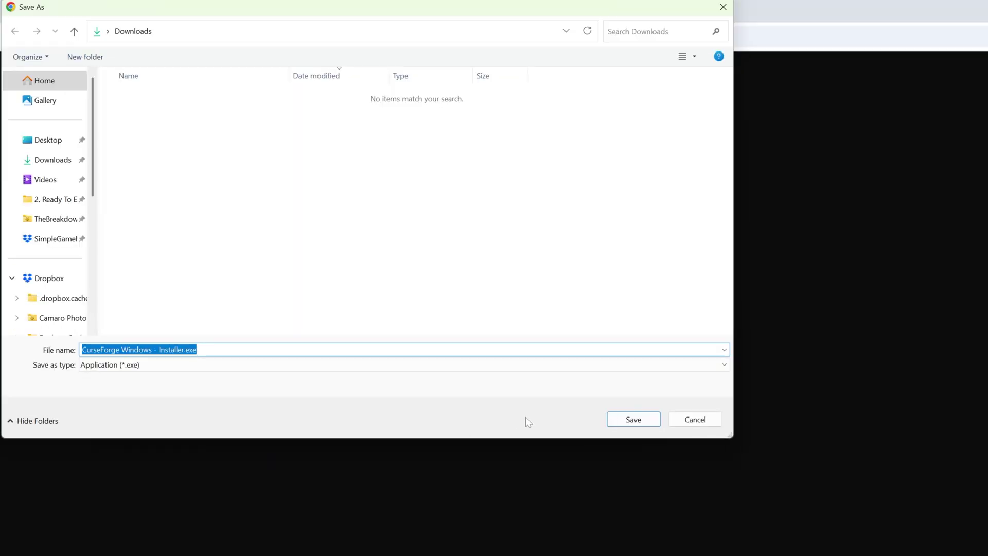
click(617, 420)
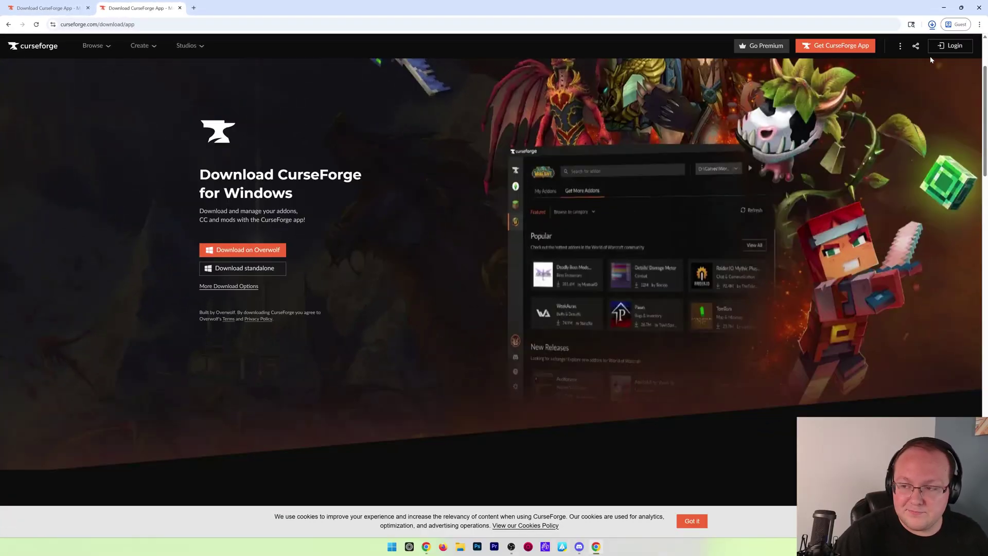
Minimize the browser and run CurseForge Windows - Installer.exe from the Downloads folder
click(938, 8)
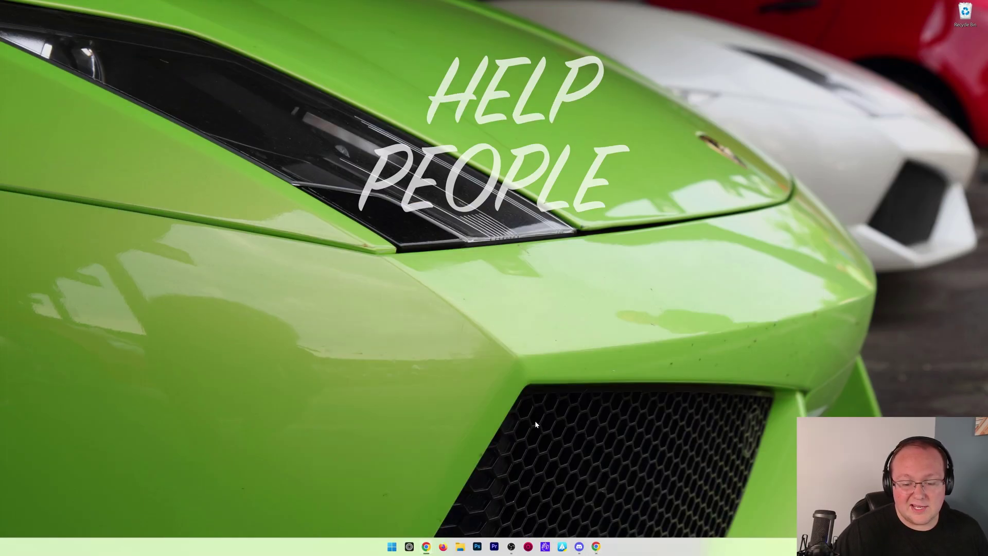
click(461, 547)
click(296, 246)
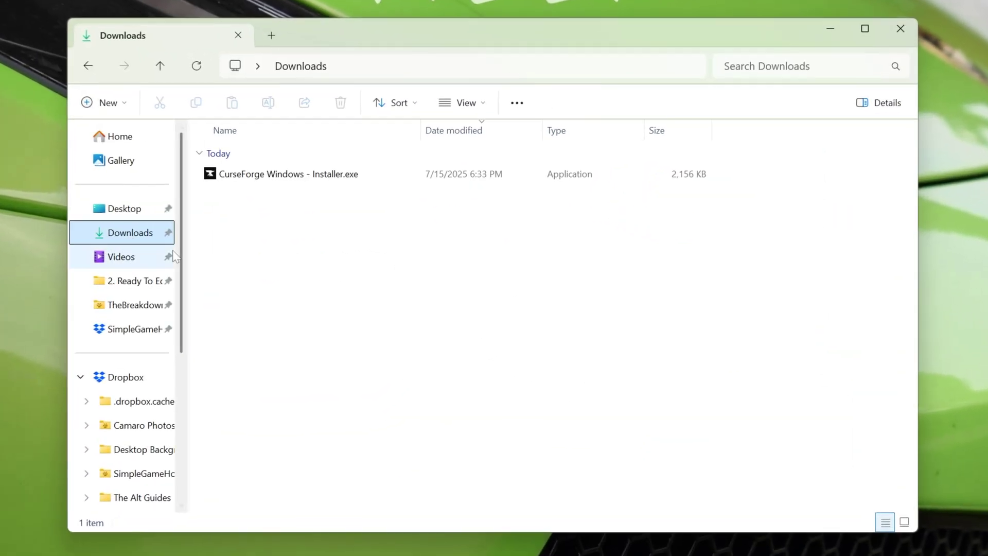
double_click(287, 173)
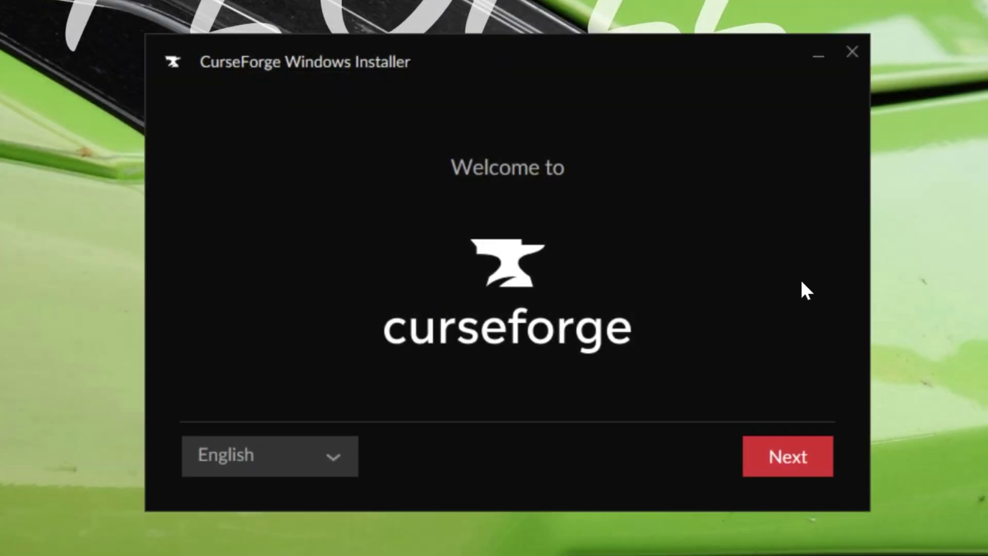
Proceed through the installer in English, accepting the terms of use and privacy policy and the default installation folder
click(763, 458)
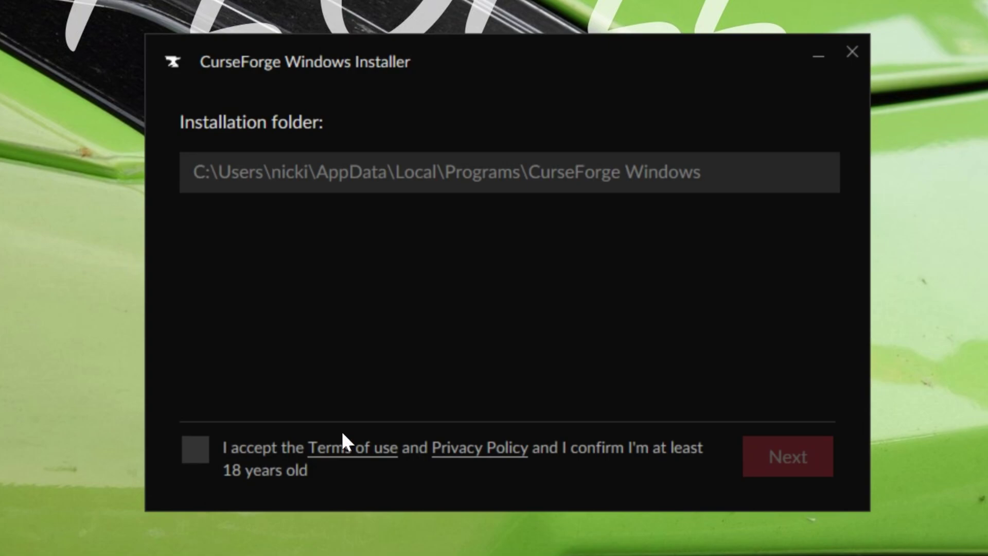
click(192, 440)
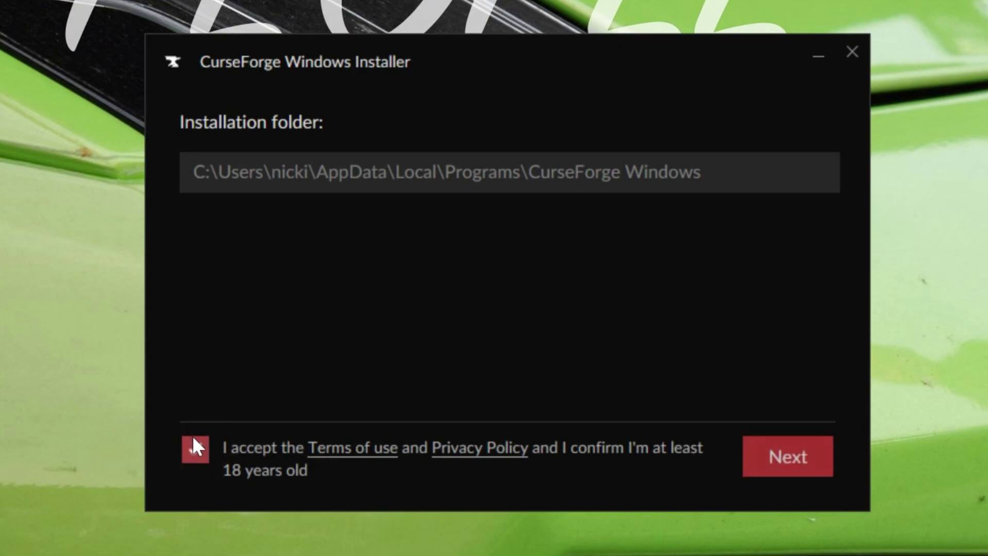
click(811, 474)
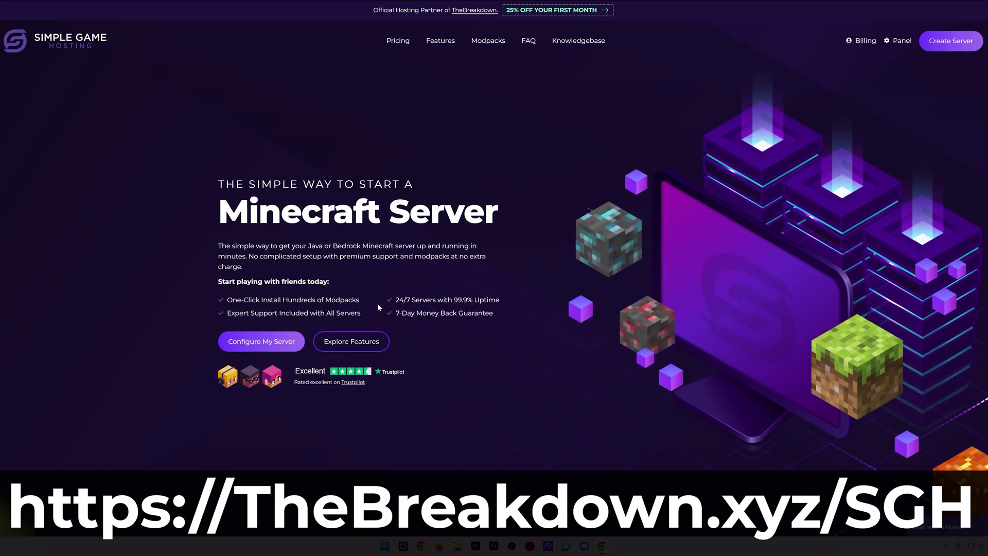
Look over the Simple Game Hosting home page, its modpack installer sources and the help center articles
scroll(357, 304, down, 4)
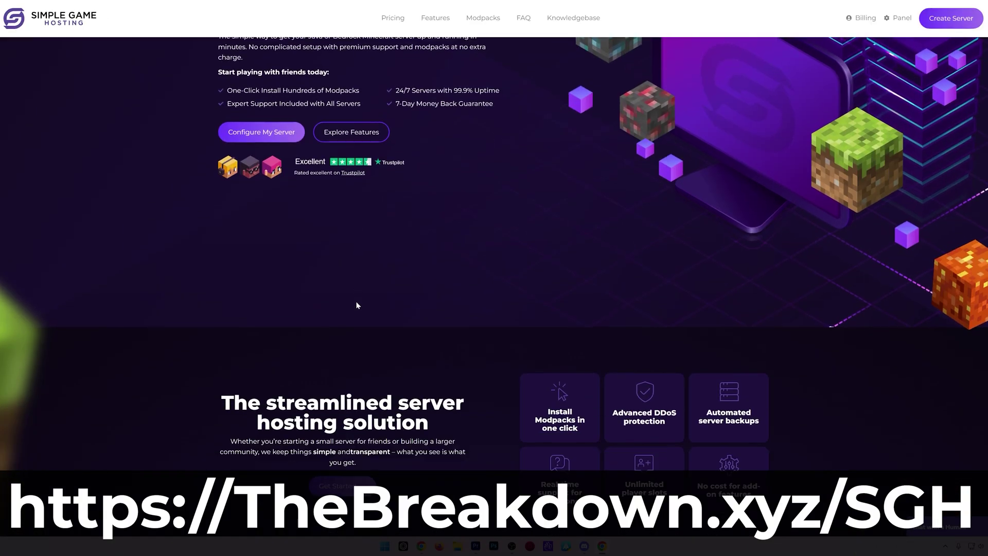
scroll(357, 304, down, 3)
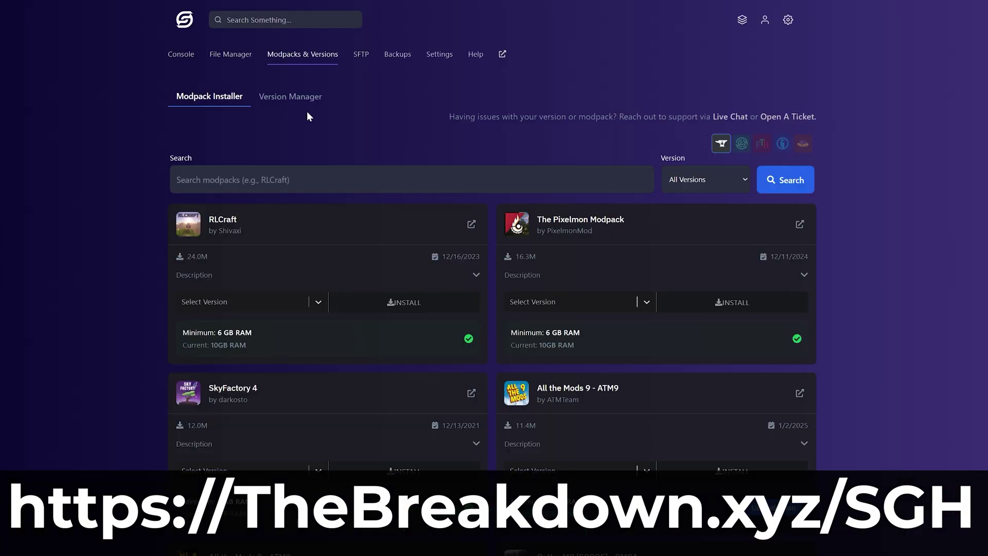
click(782, 144)
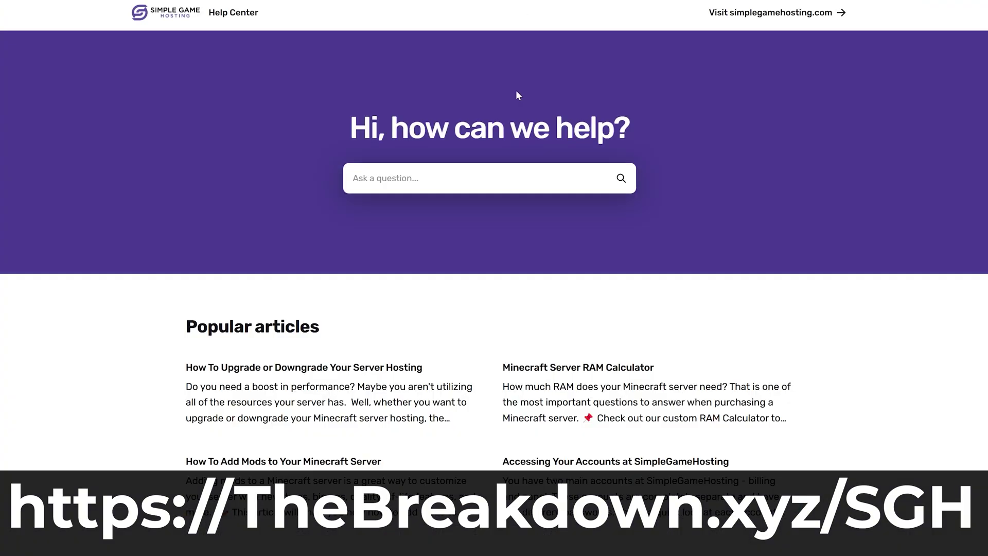
scroll(59, 365, down, 3)
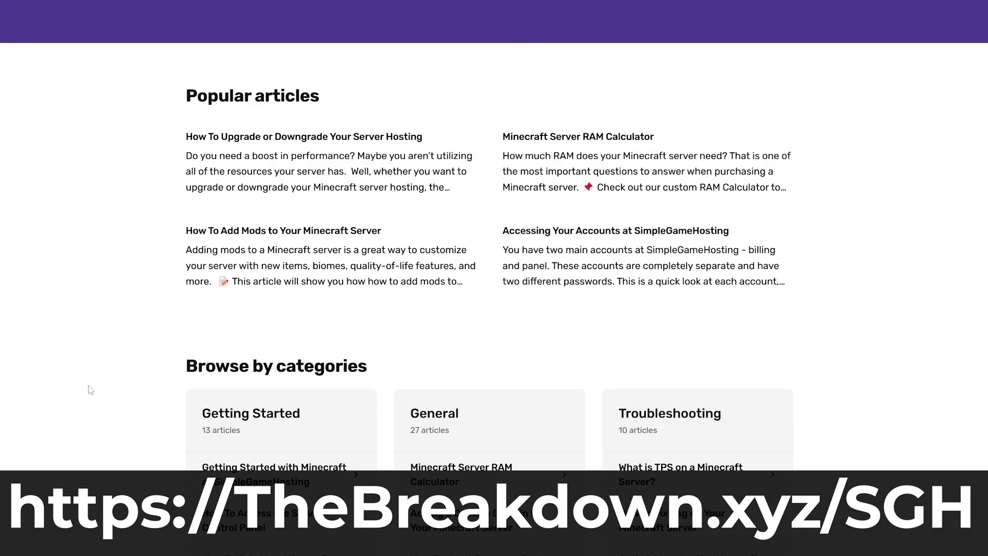
scroll(59, 366, up, 3)
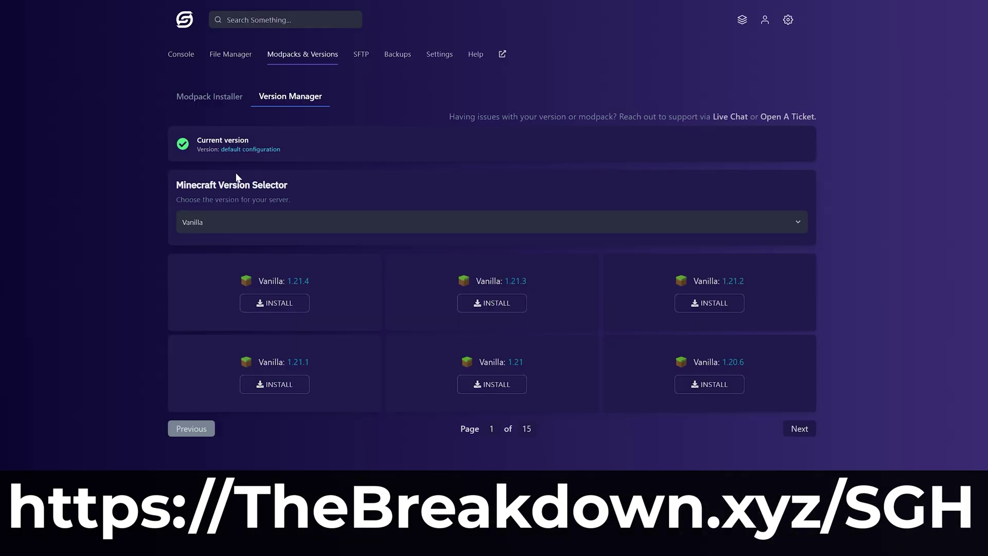
Choose Forge in the Minecraft version selector and confirm saving the server properties with a restart
click(314, 221)
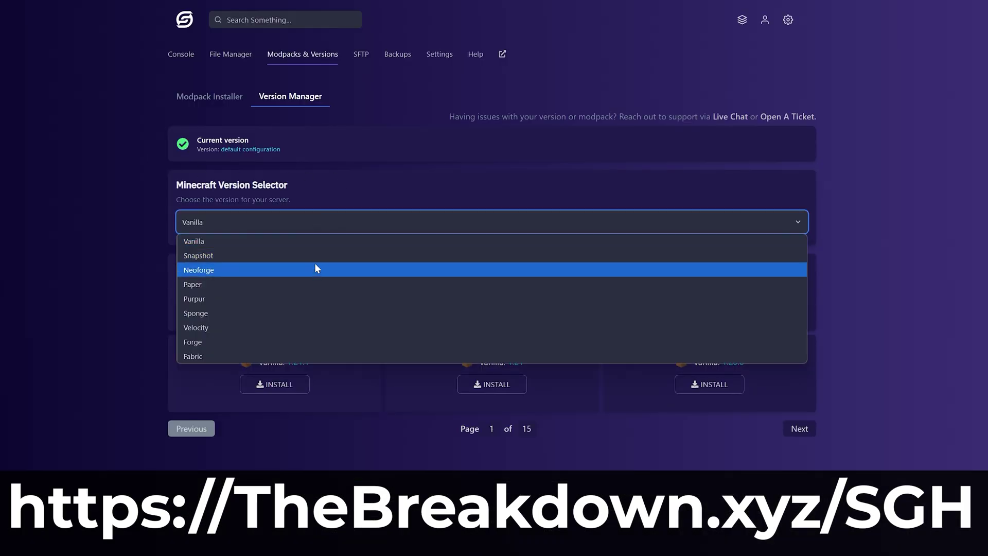
click(316, 337)
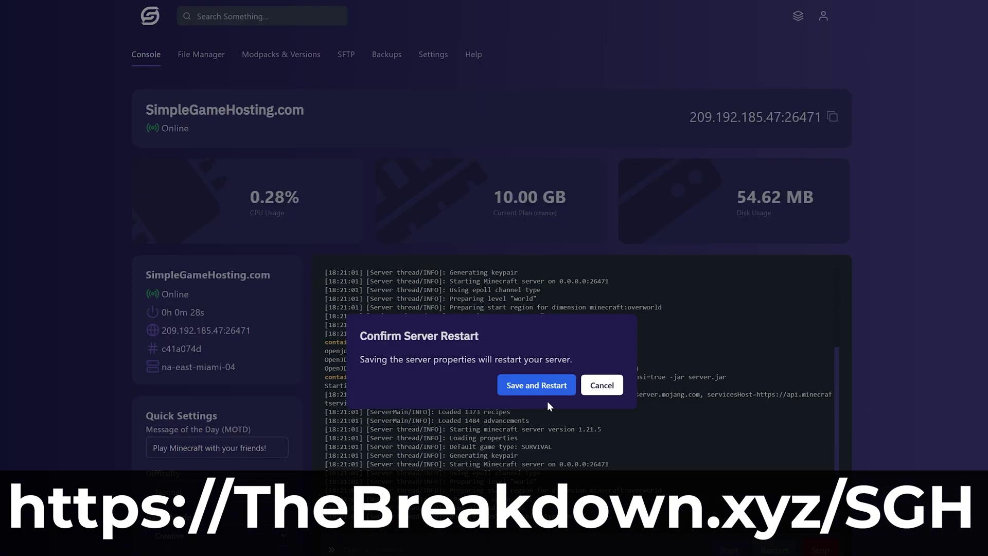
key(Return)
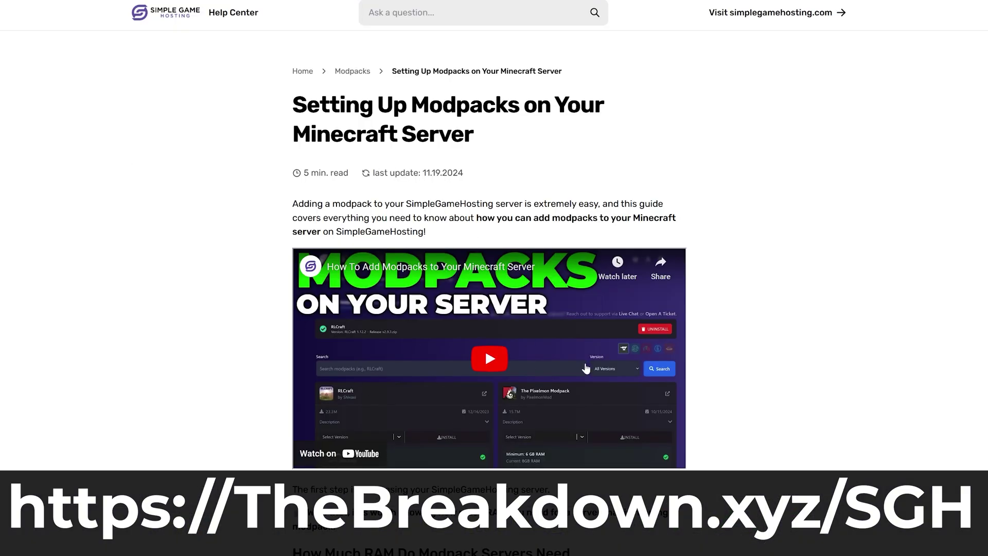
Read the guide on setting up modpacks and cancel the restore of the 2025-06-06 backup
scroll(489, 278, down, 15)
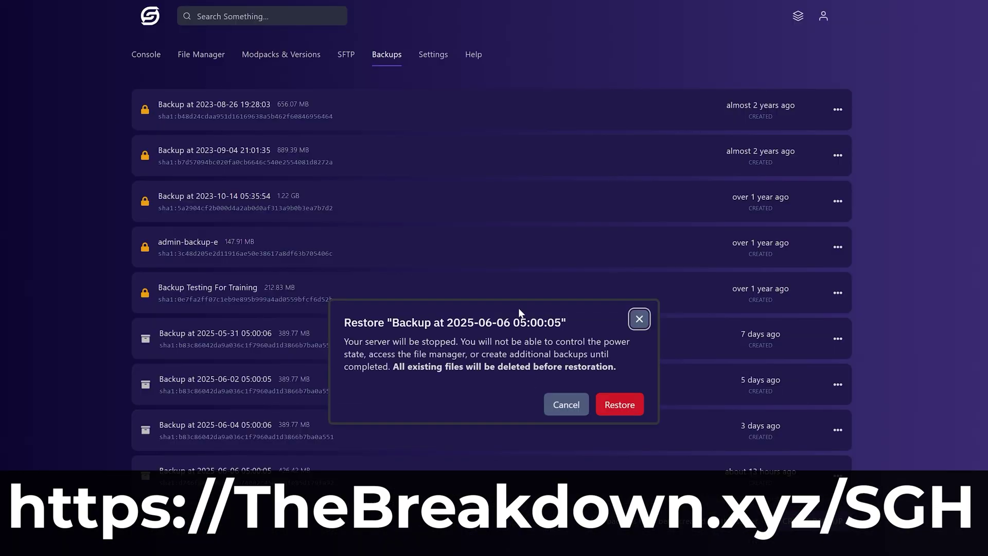
click(566, 405)
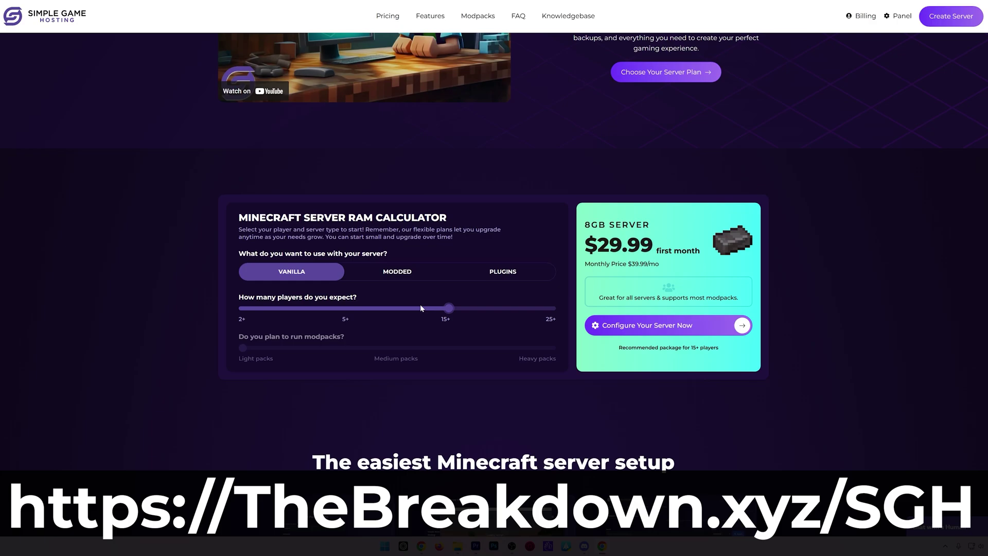
Lower the expected player count in the RAM calculator and choose a difficulty in the server settings
drag(421, 308, 269, 306)
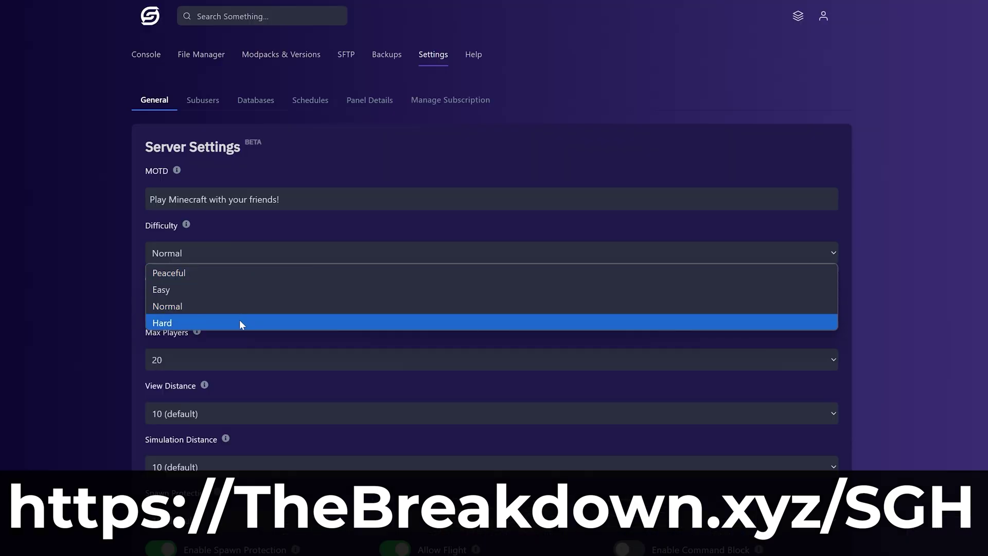
click(241, 304)
click(243, 305)
scroll(283, 245, down, 6)
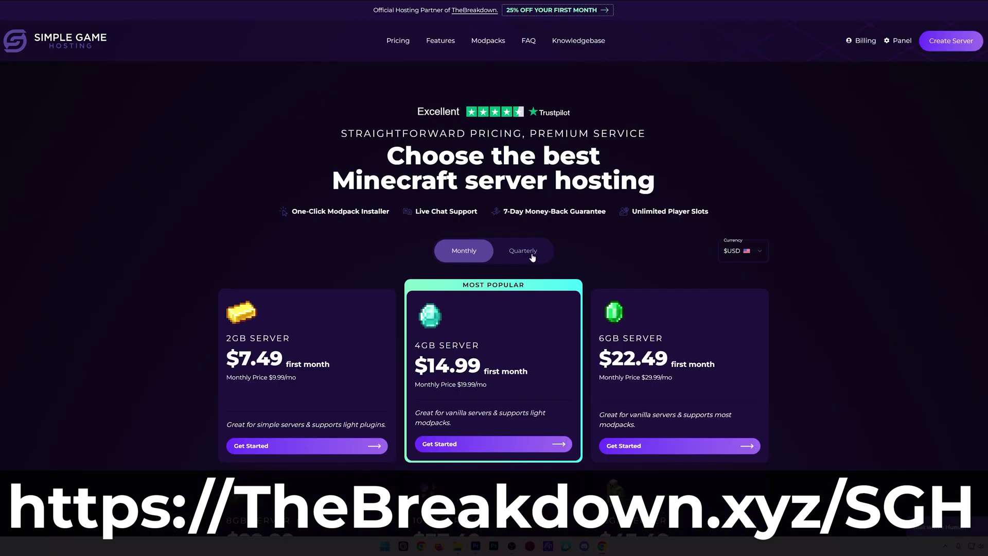
Compare the quarterly and monthly prices of the Minecraft server hosting plans
click(533, 256)
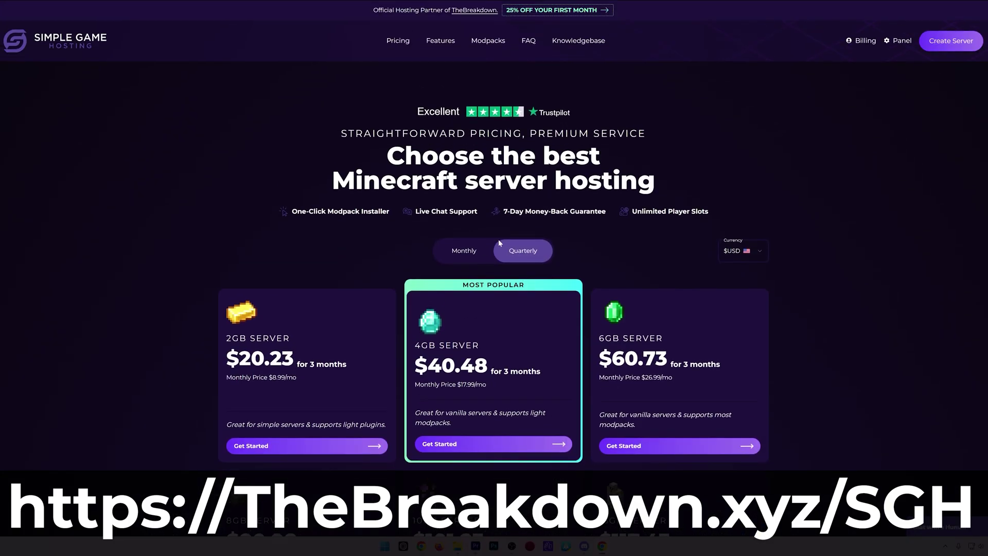
click(463, 251)
scroll(464, 251, down, 3)
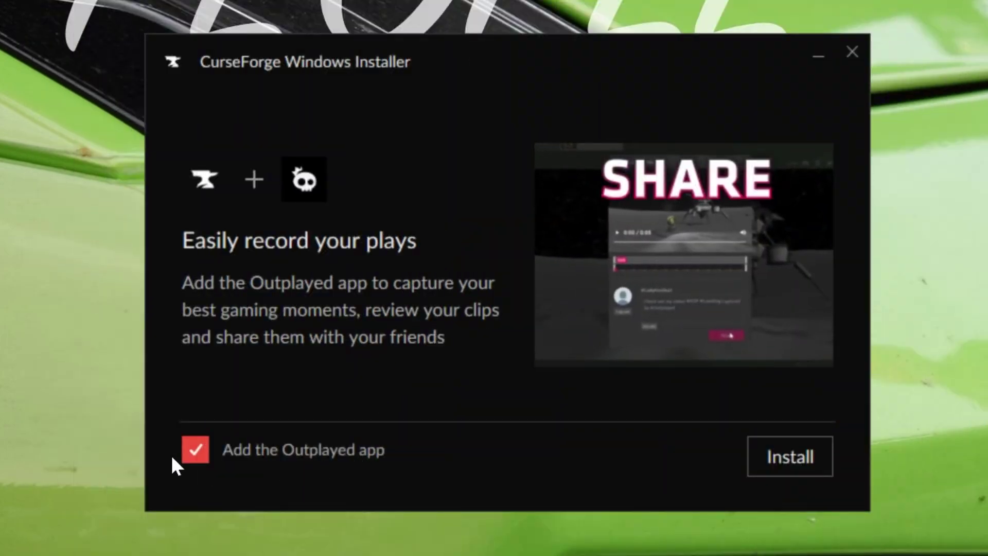
Exclude the Outplayed app and complete the CurseForge installation
click(309, 453)
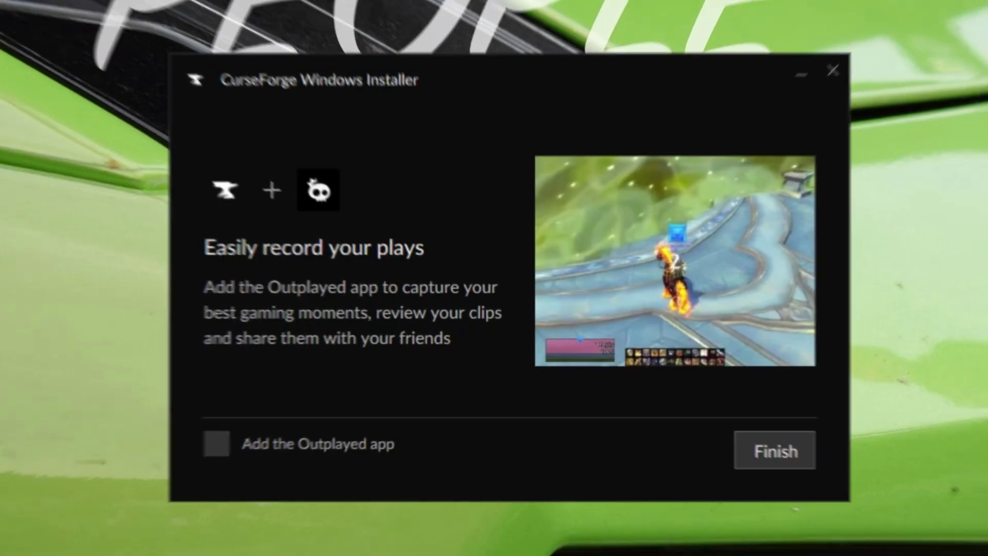
click(790, 457)
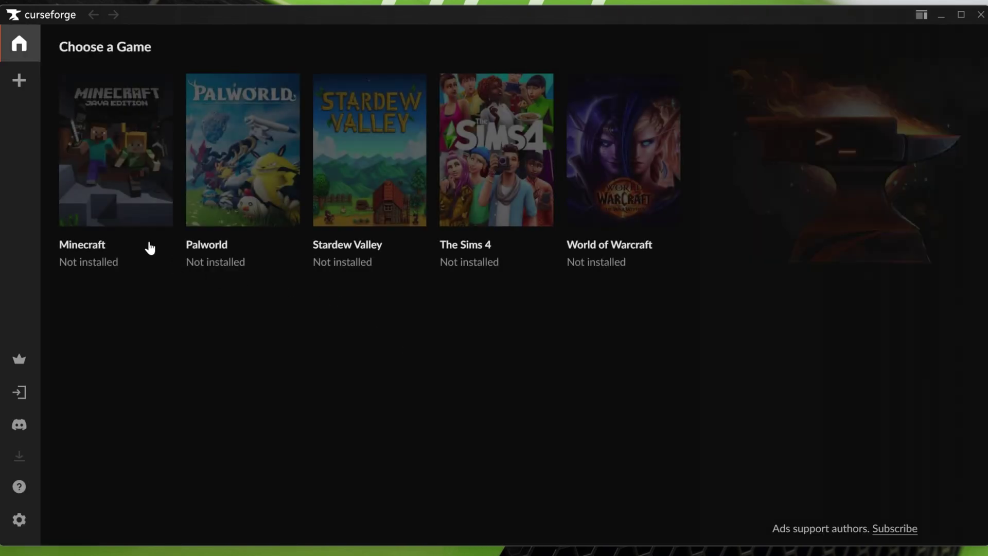
Select Minecraft as the game and set up its modding folder with the Standard option
click(126, 212)
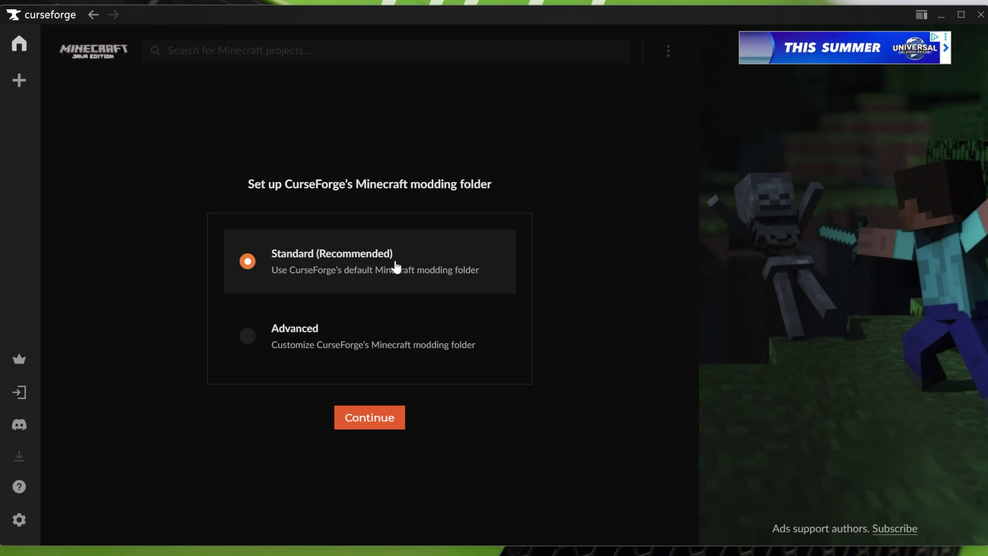
click(402, 423)
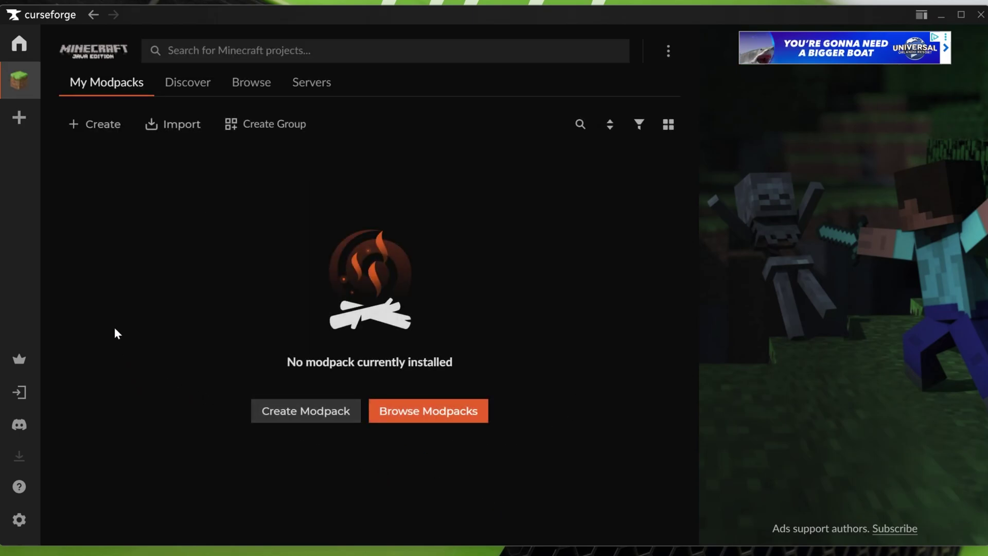
Create a modpack profile named Fabric Mods for Minecraft 1.21.7 with the Fabric game type
click(88, 133)
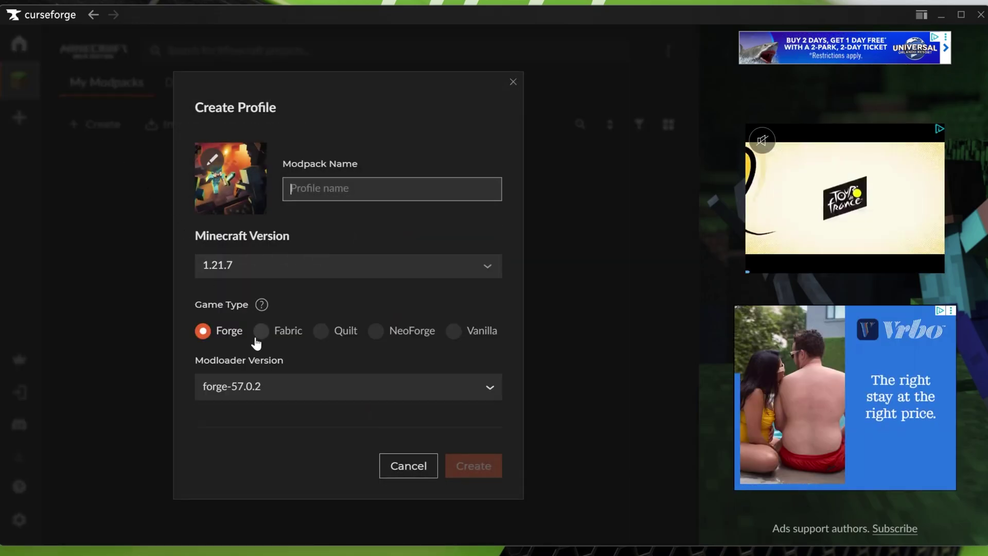
mouse_move(261, 307)
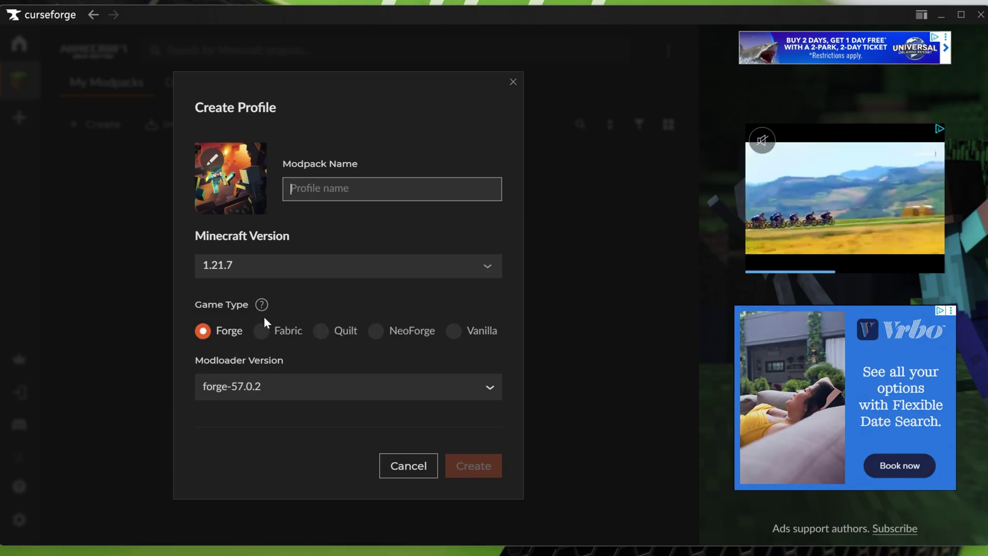
click(265, 331)
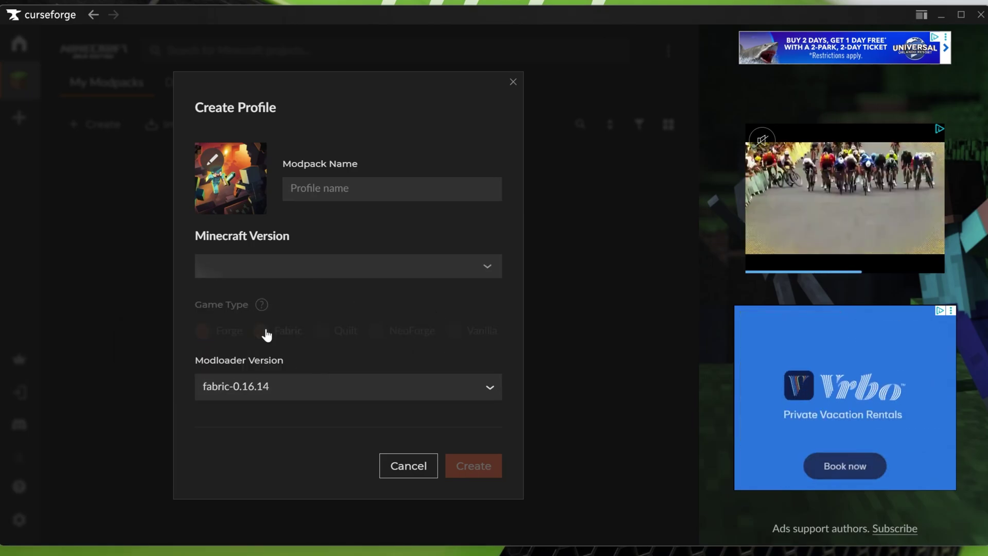
click(382, 332)
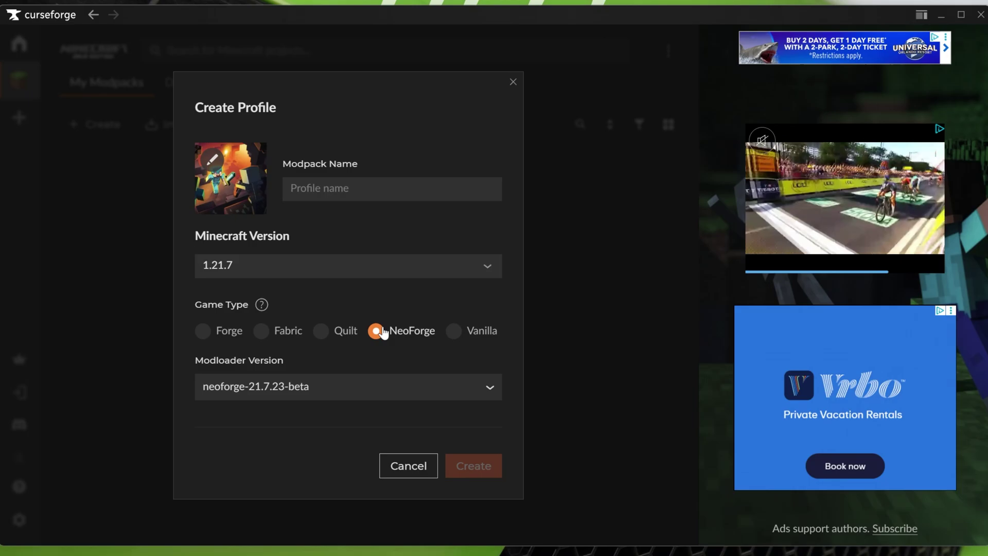
click(204, 331)
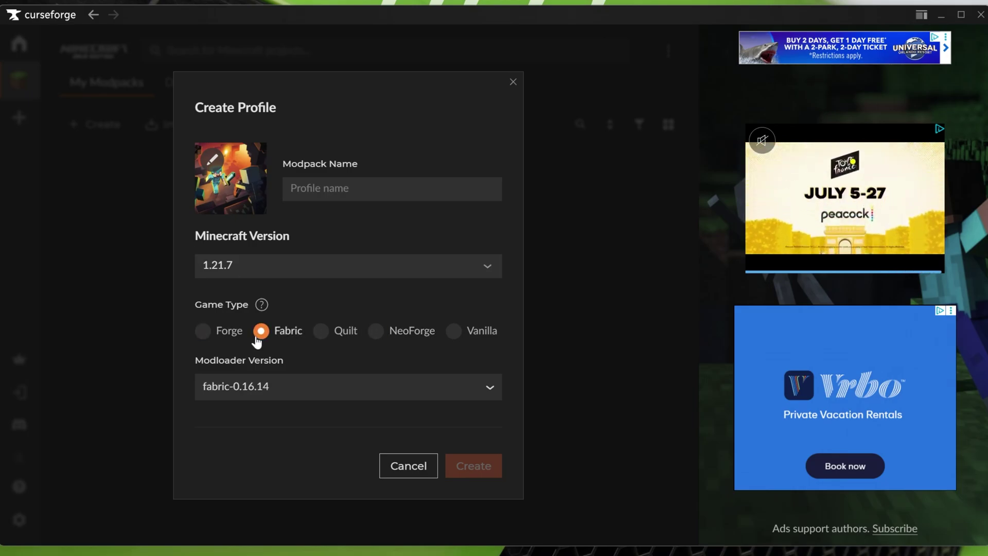
click(241, 262)
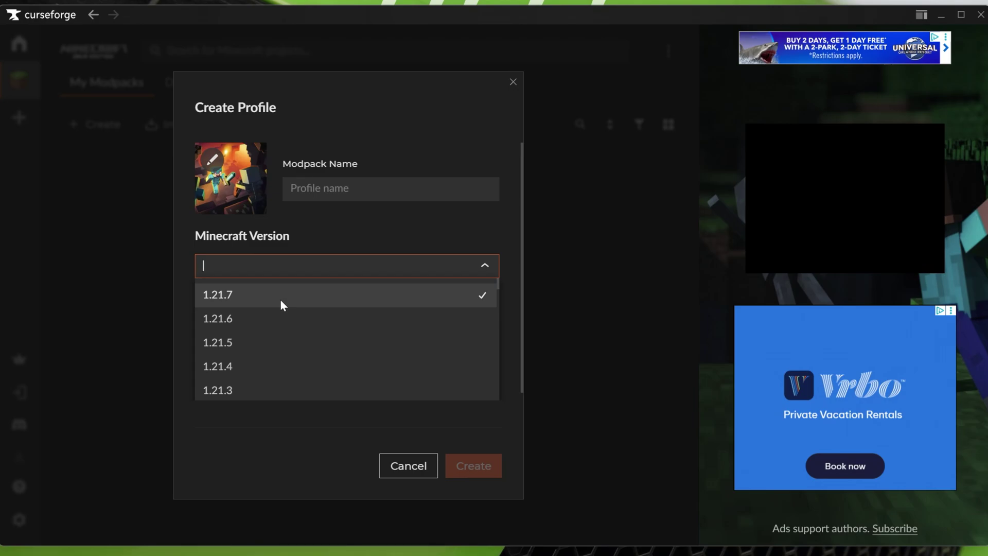
click(282, 303)
click(329, 192)
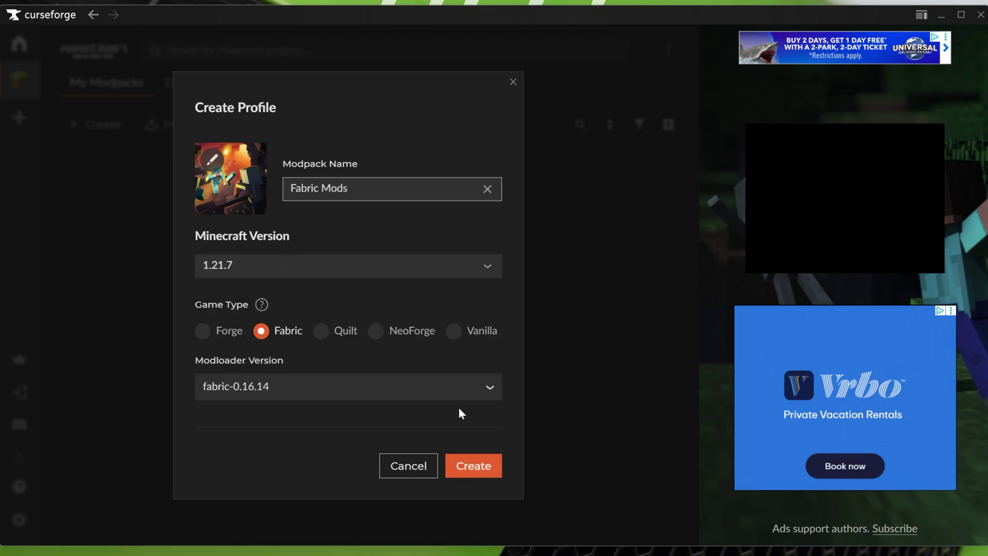
click(486, 467)
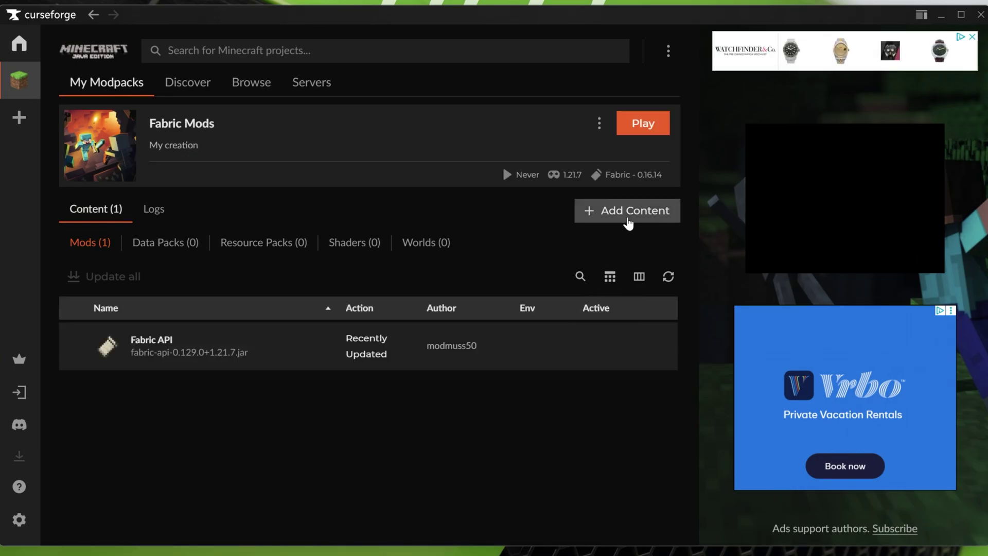
Browse the addable mods for the Fabric Mods profile and install Jade and Xaero's Minimap
click(628, 222)
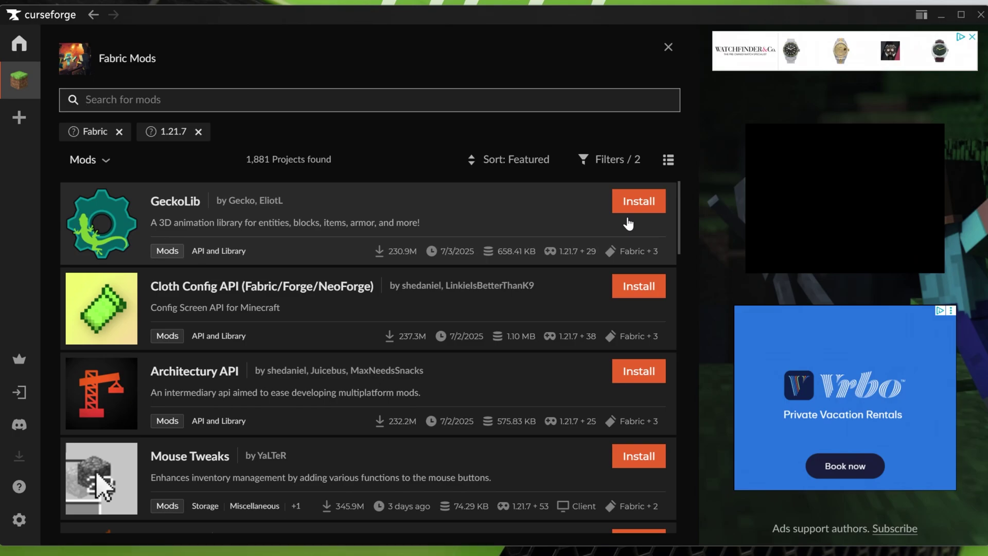
scroll(500, 272, down, 5)
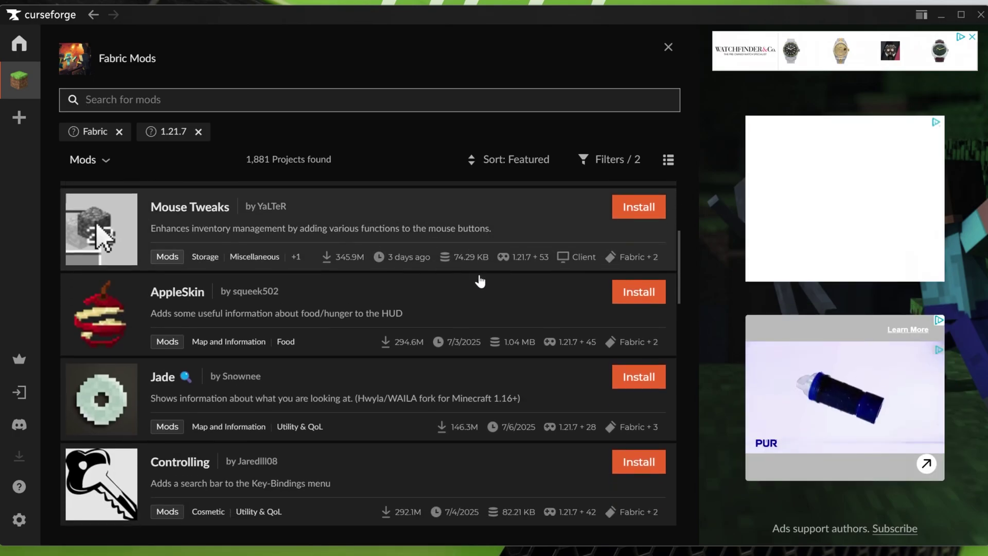
scroll(466, 265, down, 1)
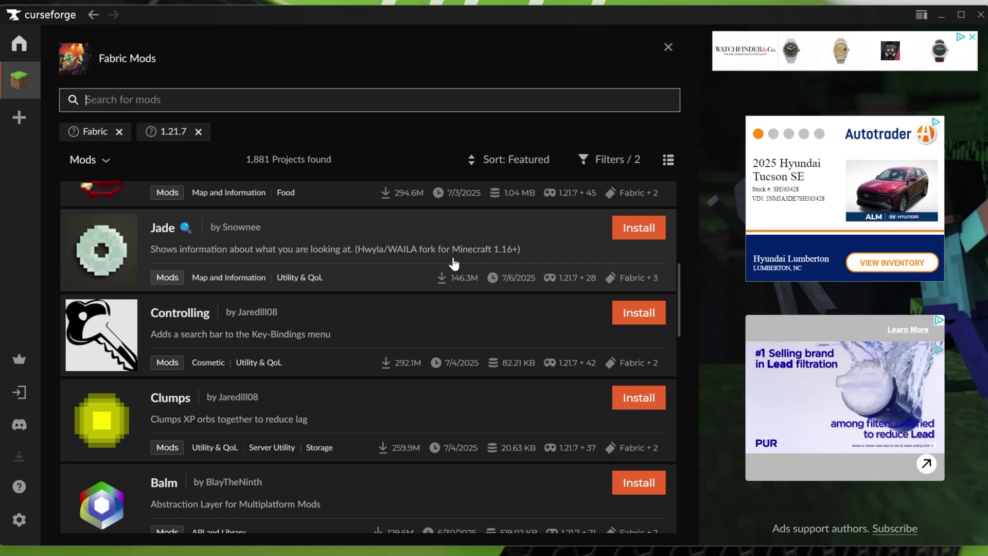
click(612, 238)
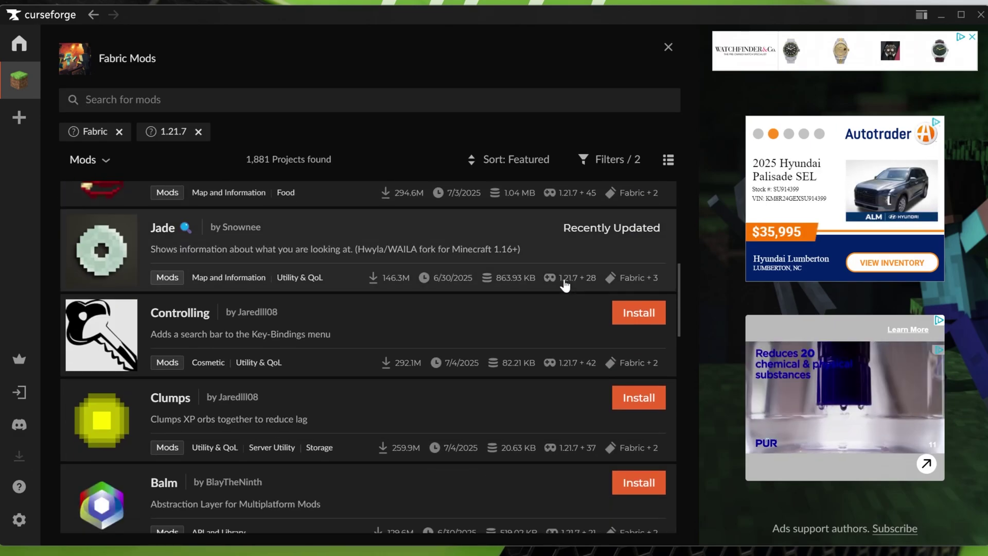
scroll(565, 284, down, 6)
click(629, 238)
scroll(518, 296, down, 2)
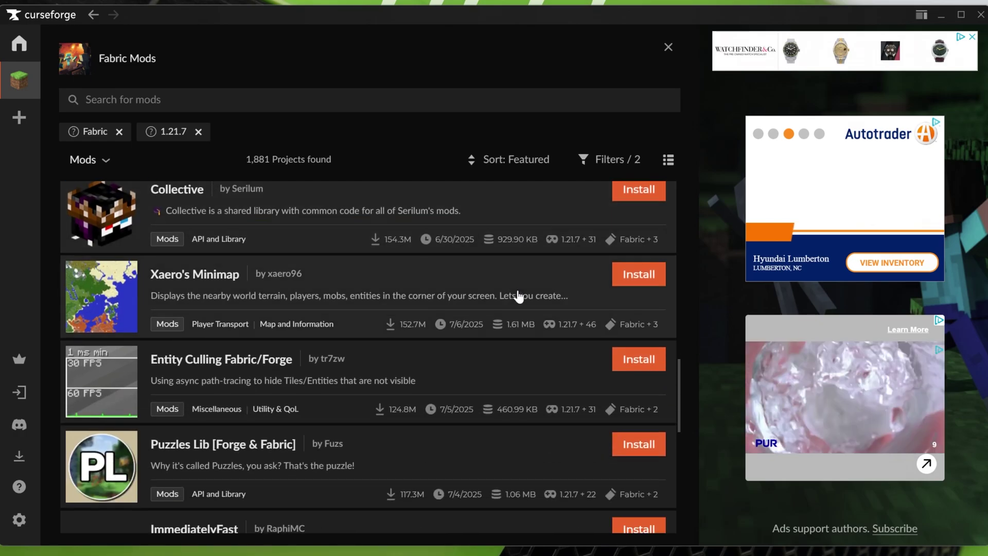
click(638, 273)
Install the Nature's Compass and Xaero's World Map mods in the profile
scroll(468, 338, down, 4)
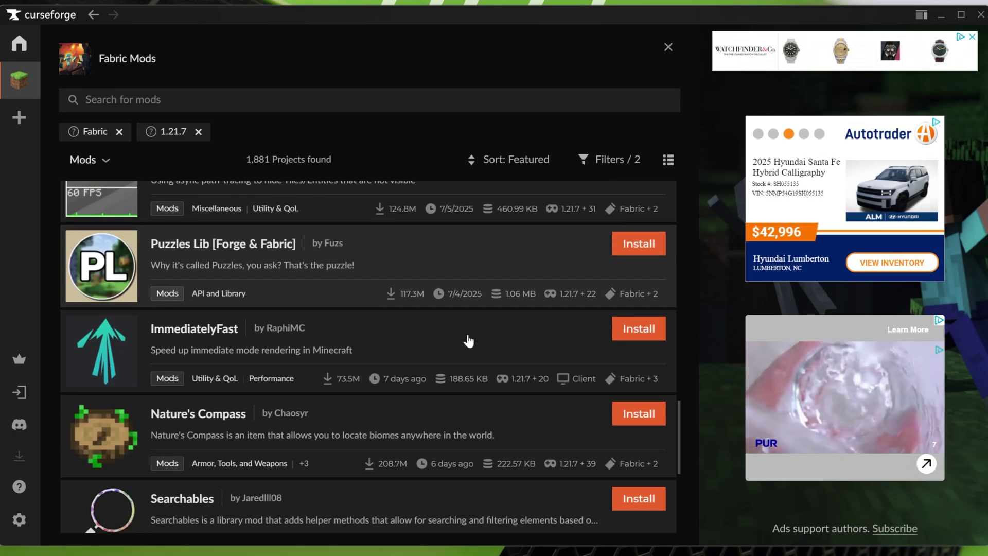
scroll(468, 341, down, 4)
click(640, 216)
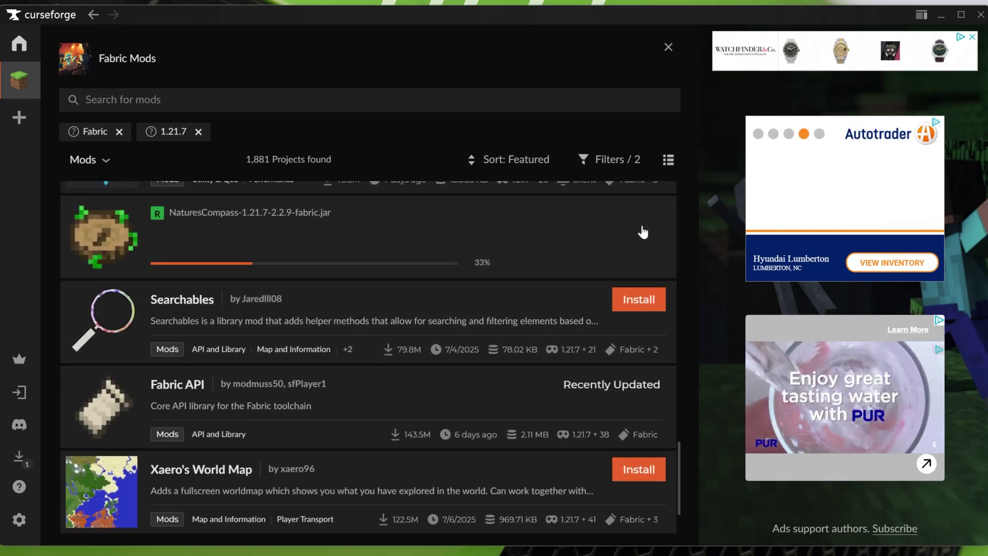
scroll(488, 283, down, 2)
click(637, 392)
scroll(432, 365, down, 1)
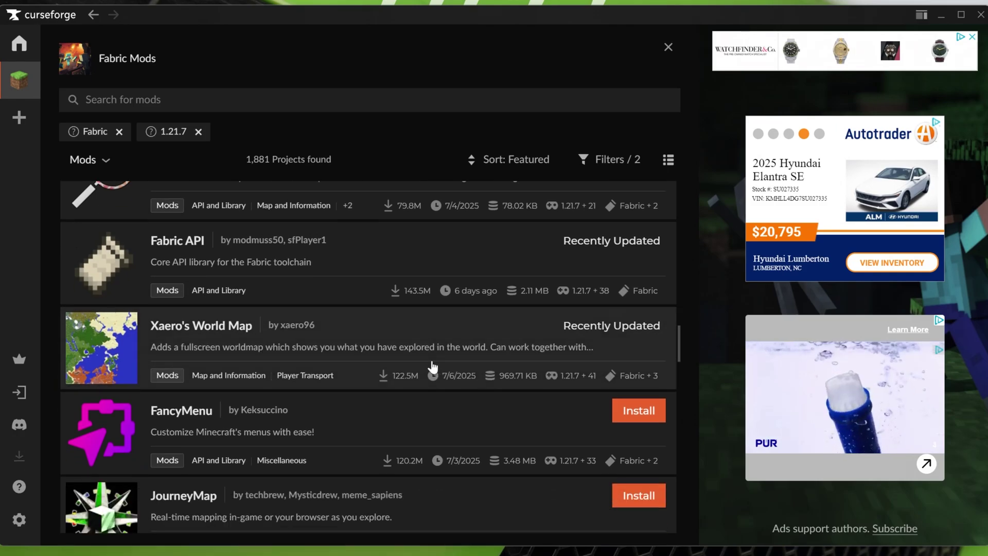
Install the Sodium and Biomes O' Plenty mods from further down the mod list
scroll(431, 364, down, 8)
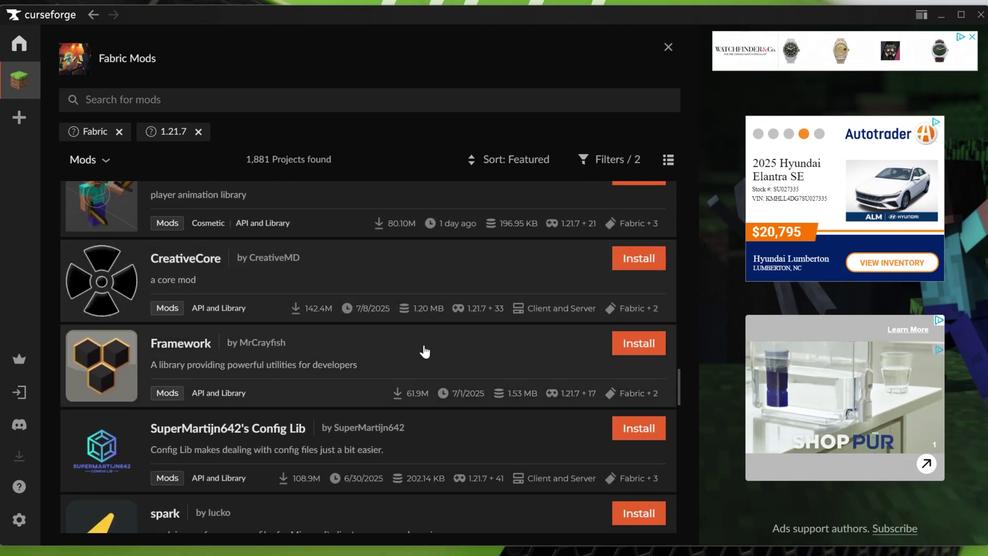
scroll(425, 352, down, 5)
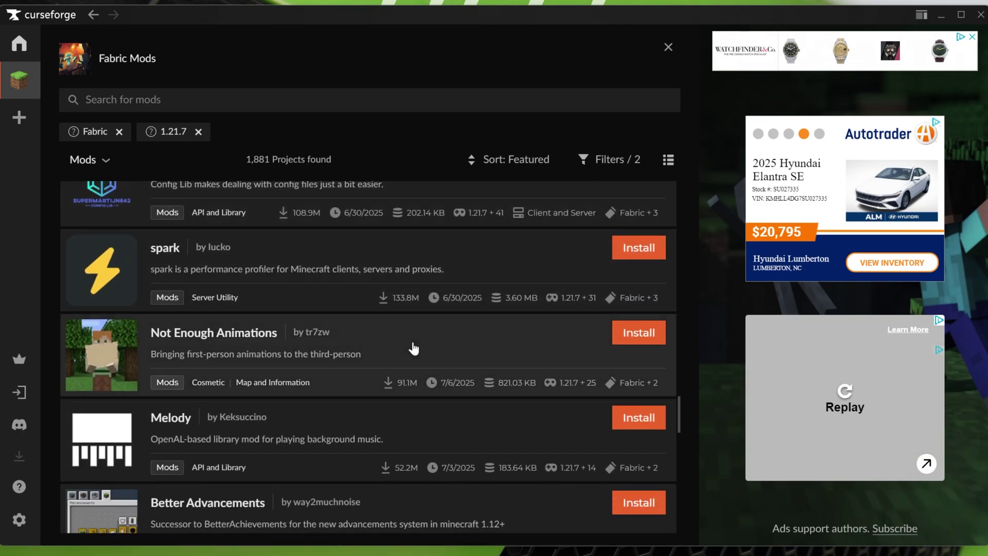
click(652, 344)
scroll(419, 355, down, 8)
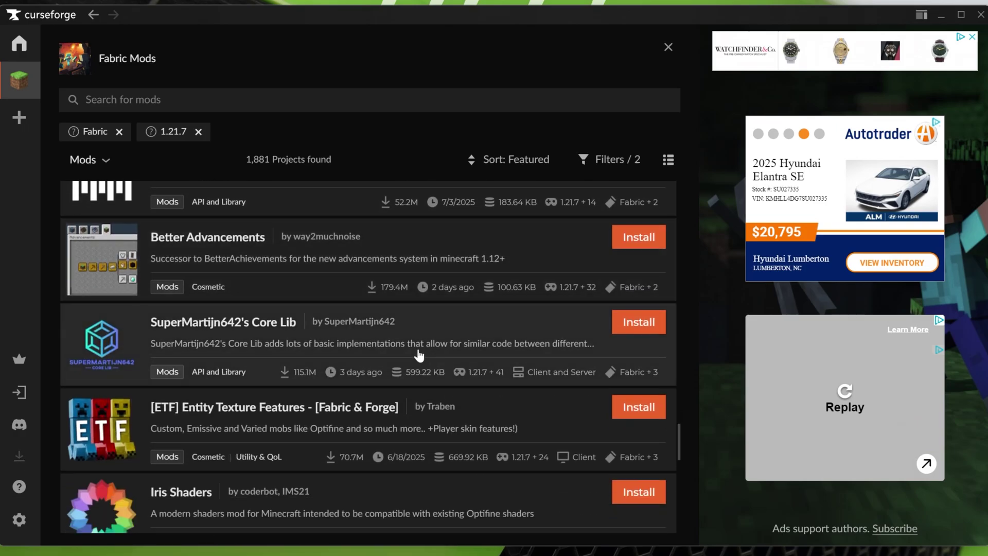
scroll(417, 360, down, 4)
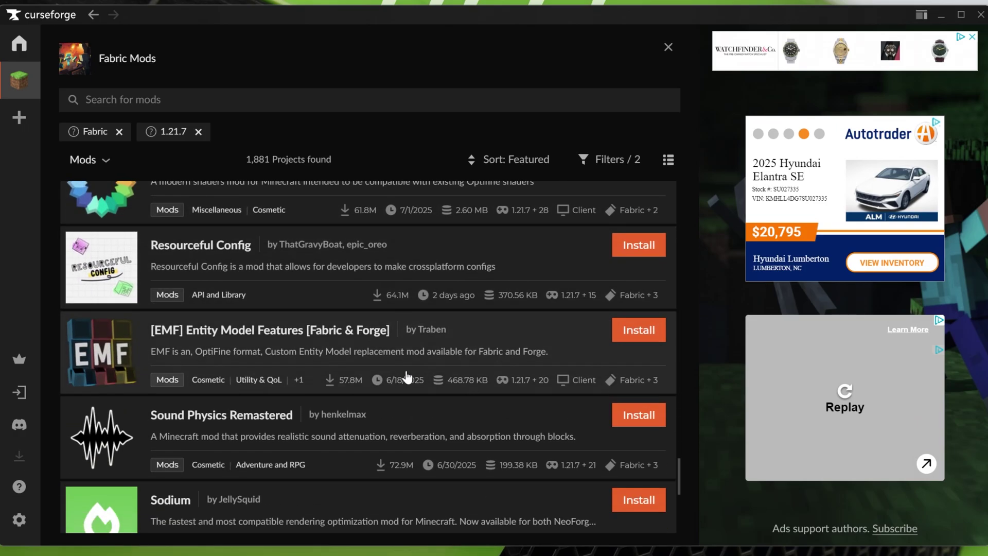
scroll(623, 337, down, 4)
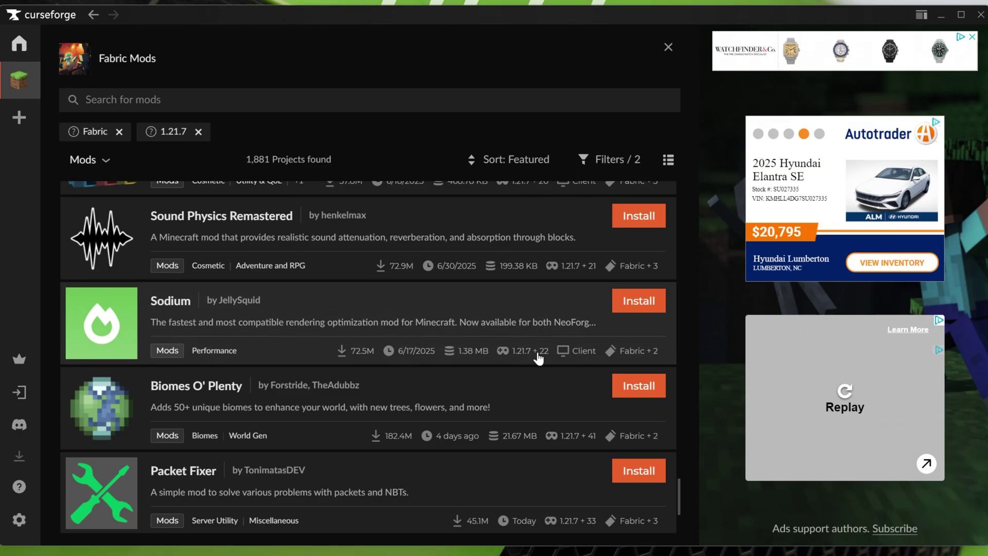
click(629, 321)
click(630, 309)
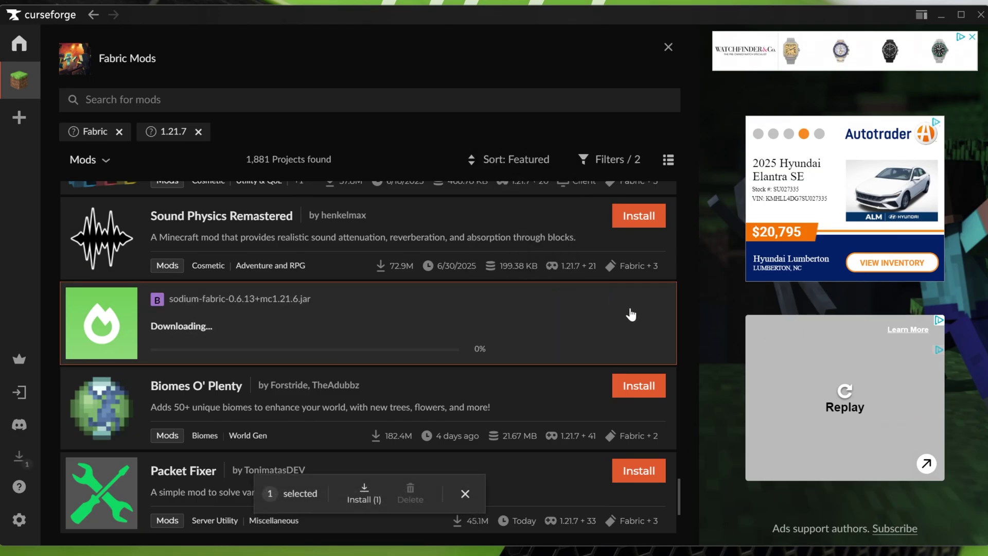
click(635, 387)
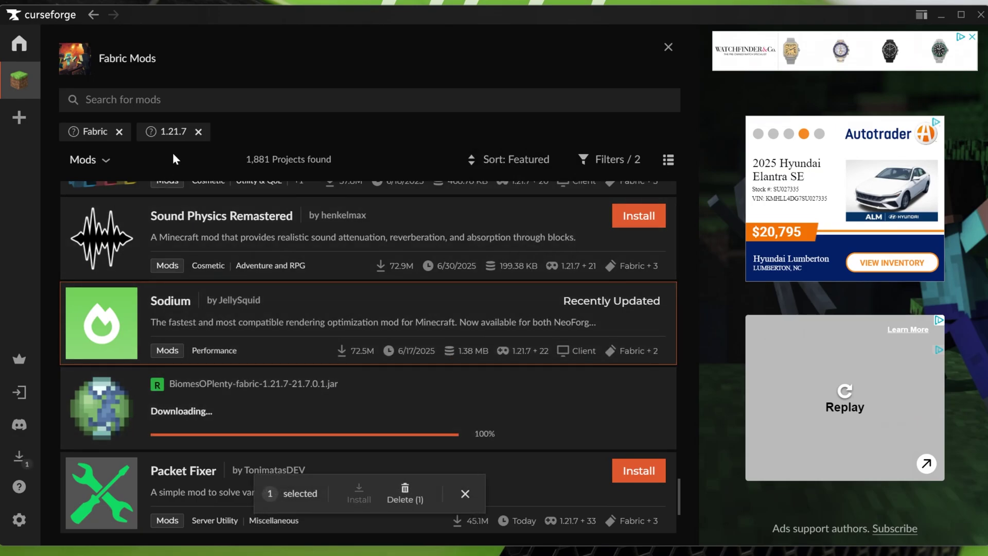
Switch the content category to Resource Packs and install the Ashen 16x pack
click(112, 164)
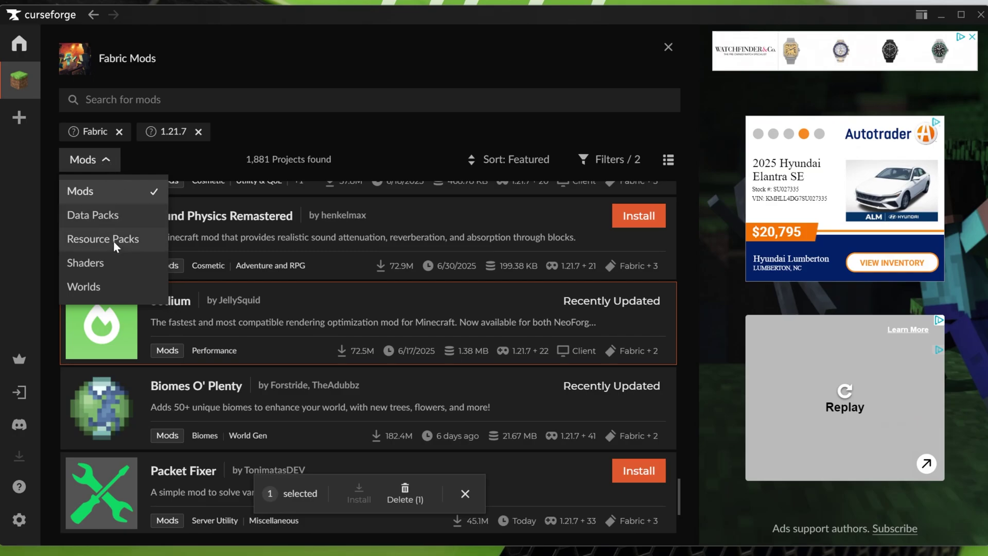
click(117, 242)
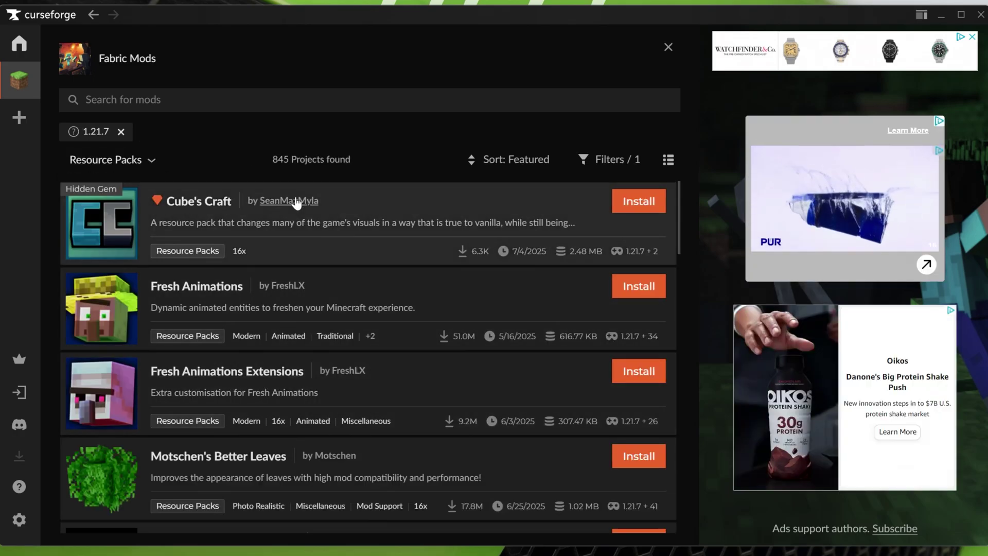
scroll(463, 327, down, 5)
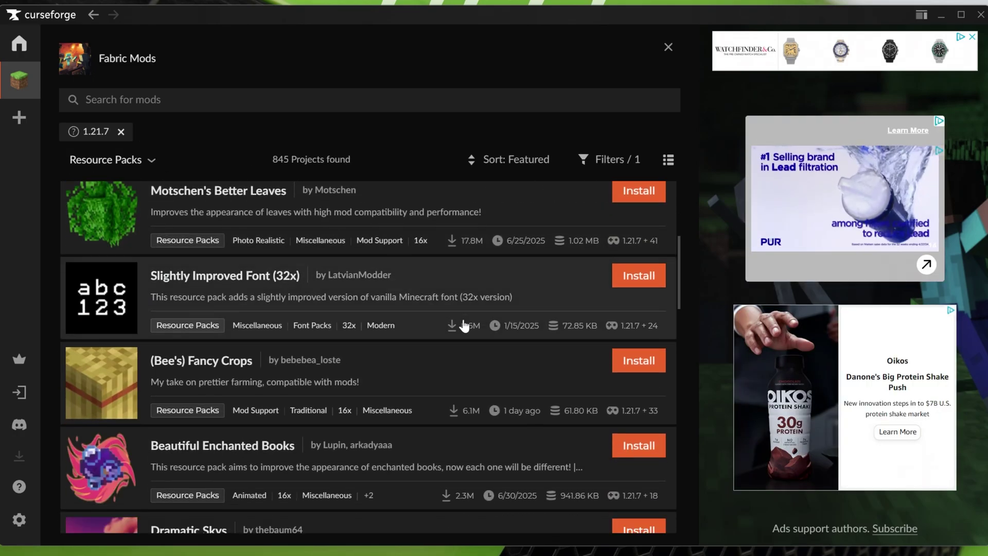
scroll(458, 320, down, 6)
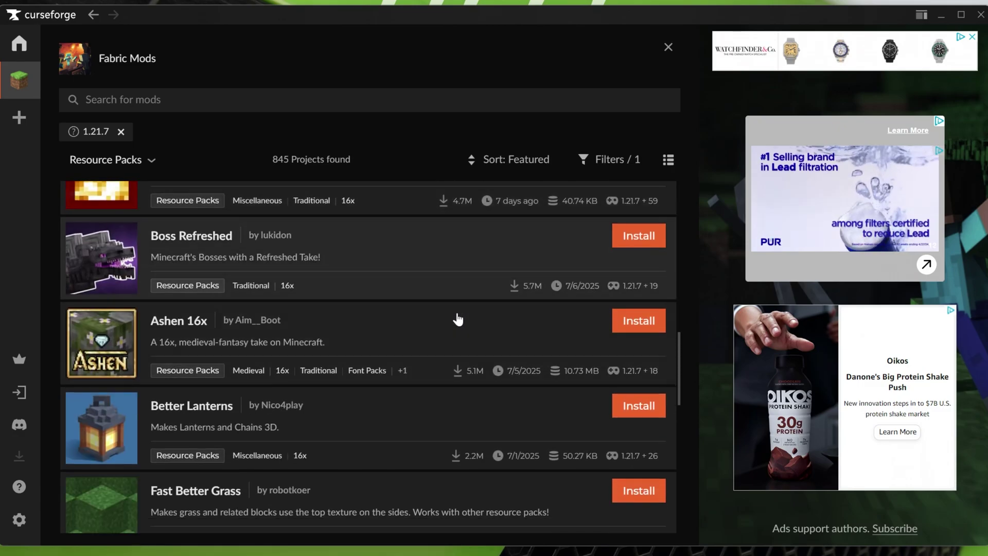
click(629, 261)
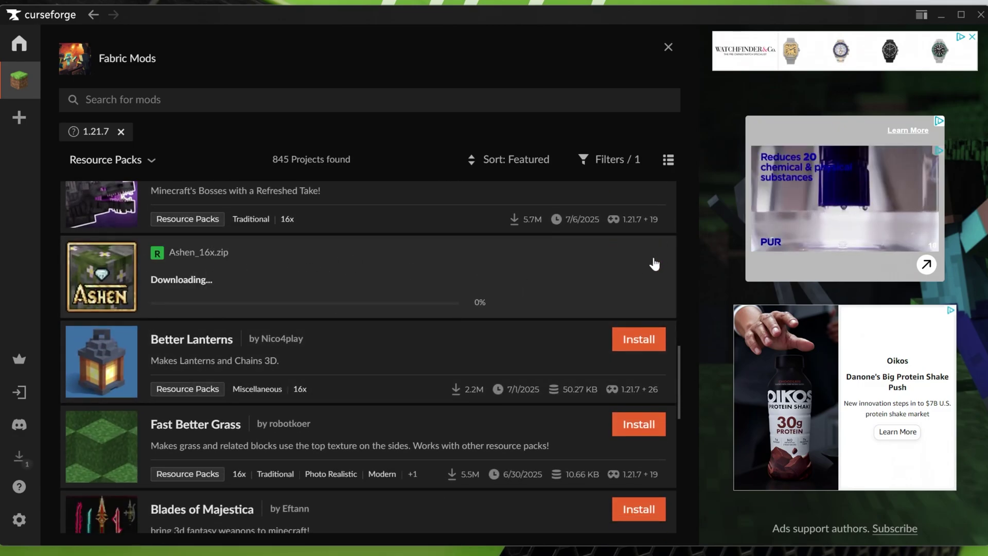
Switch the content category back to Mods, look over the list and return to the Minecraft modpack overview
click(153, 160)
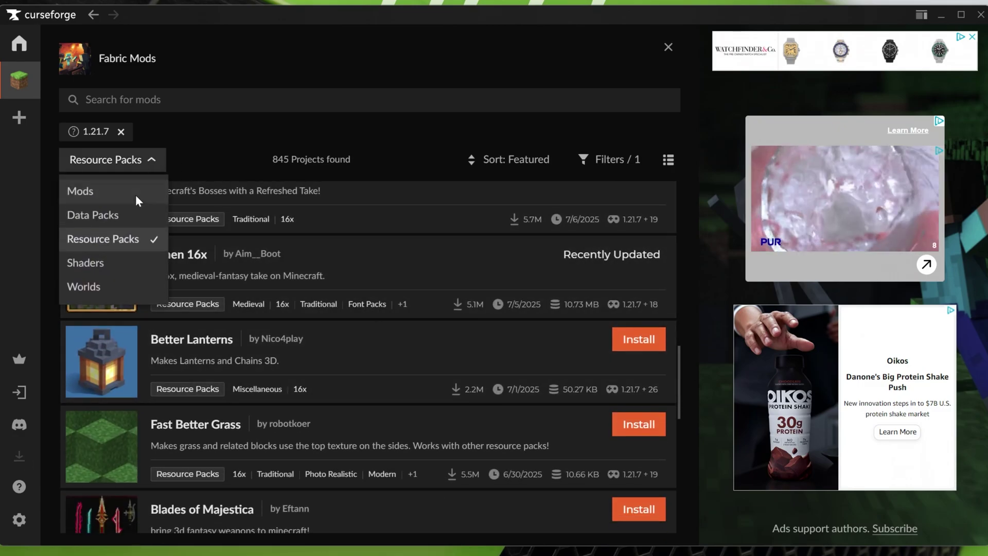
click(138, 193)
scroll(227, 337, down, 5)
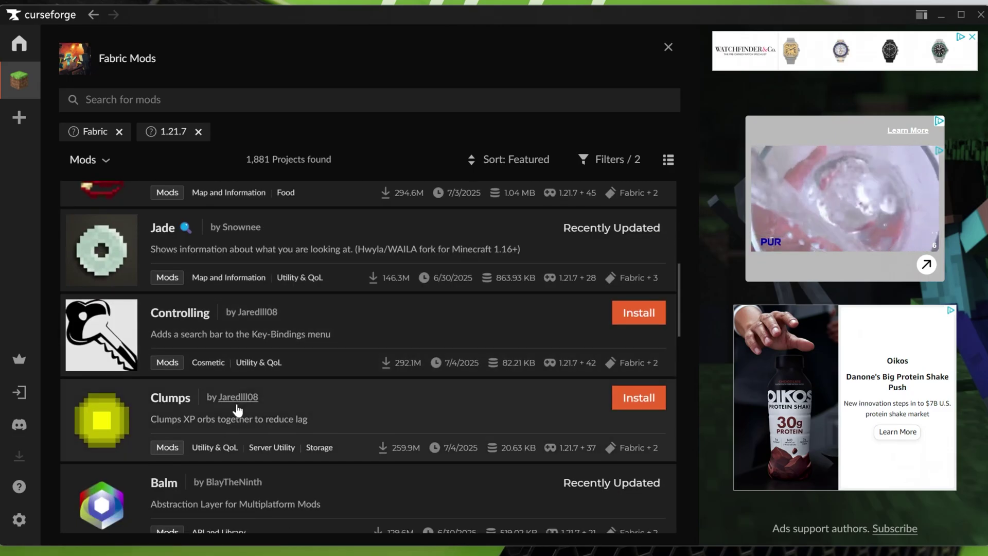
scroll(234, 381, up, 5)
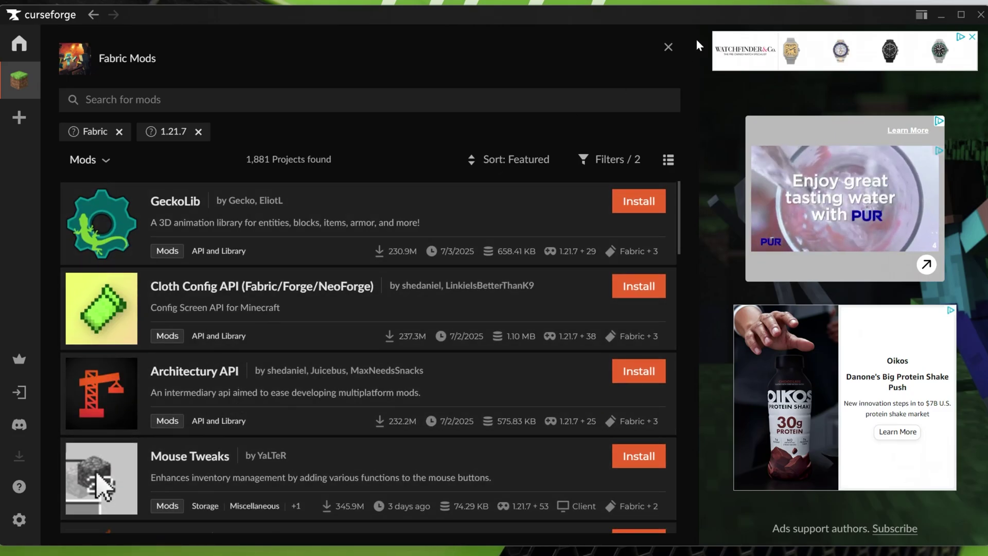
click(669, 47)
click(28, 81)
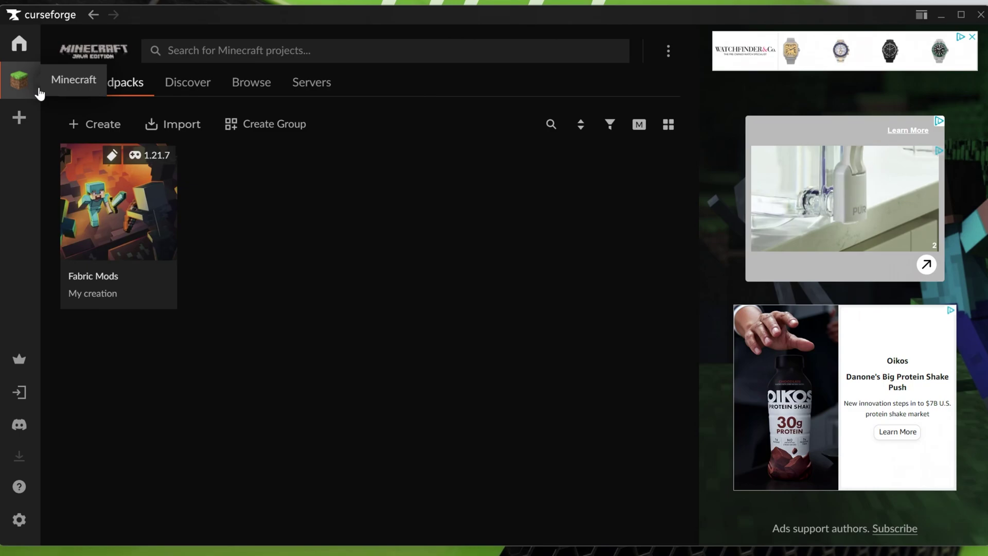
click(105, 124)
click(278, 332)
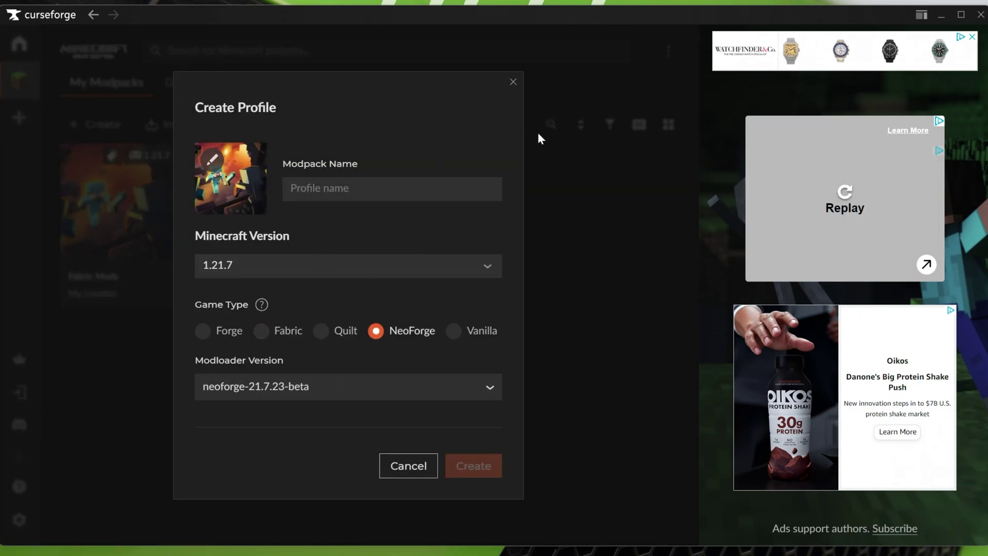
click(347, 266)
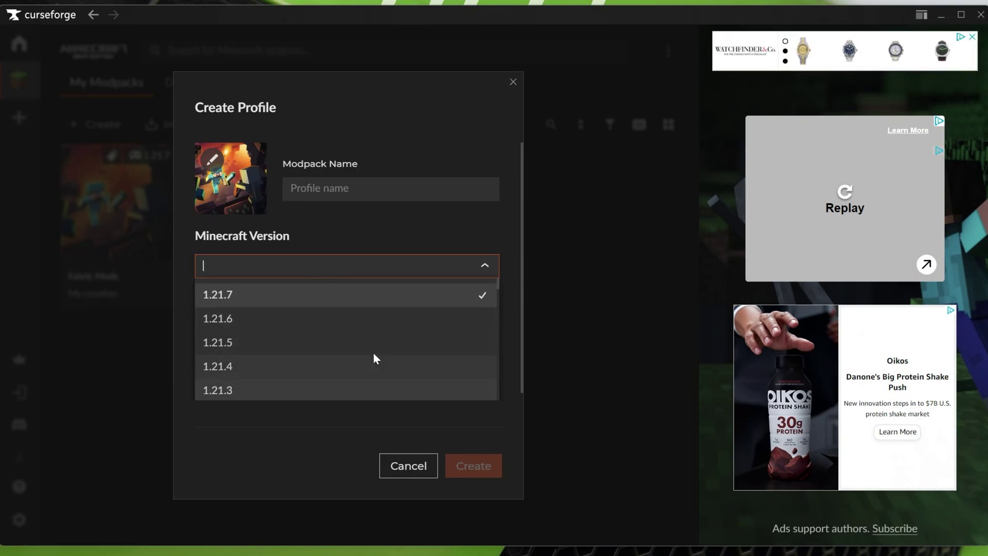
click(587, 309)
click(513, 83)
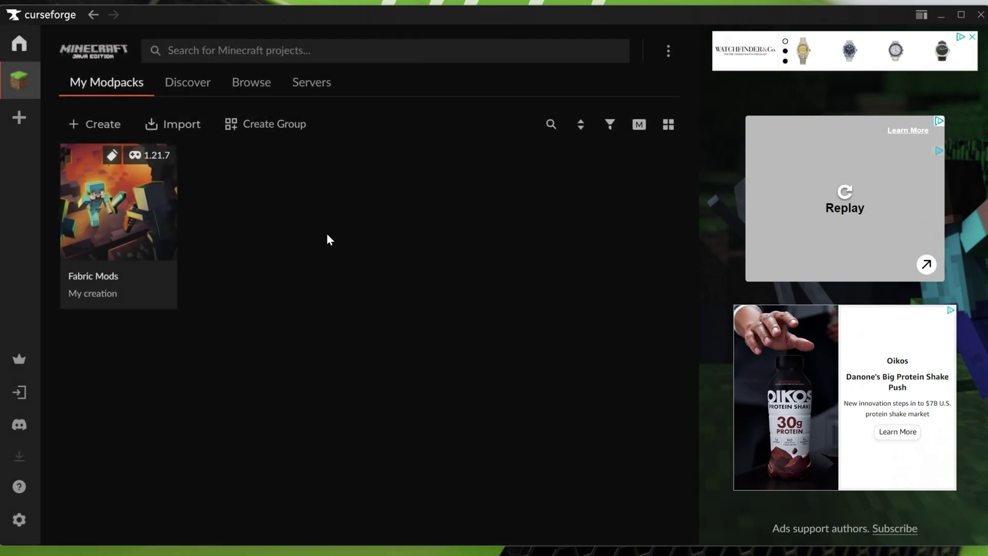
Launch the Fabric Mods profile and start its Minecraft: Java Edition installation from the Minecraft Launcher
click(95, 290)
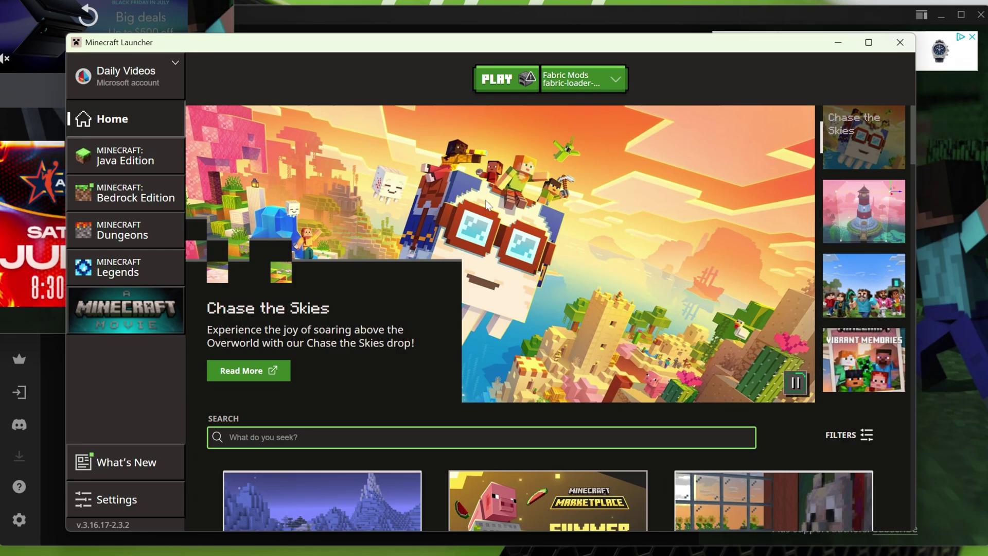
click(106, 161)
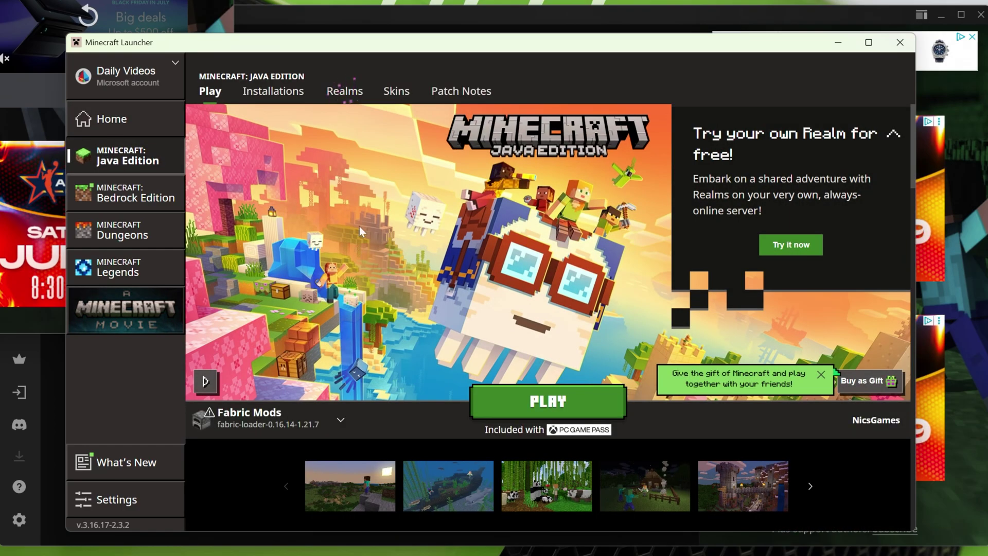
click(538, 402)
click(632, 360)
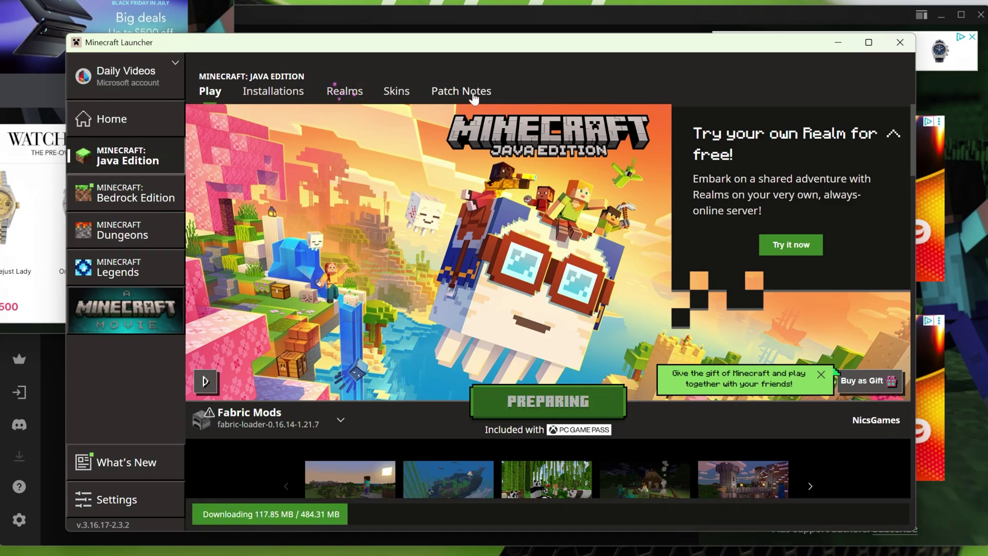
Switch back to CurseForge, open the Fabric Mods profile's folder, inspect the files in its mods subfolder and close the file window
click(456, 17)
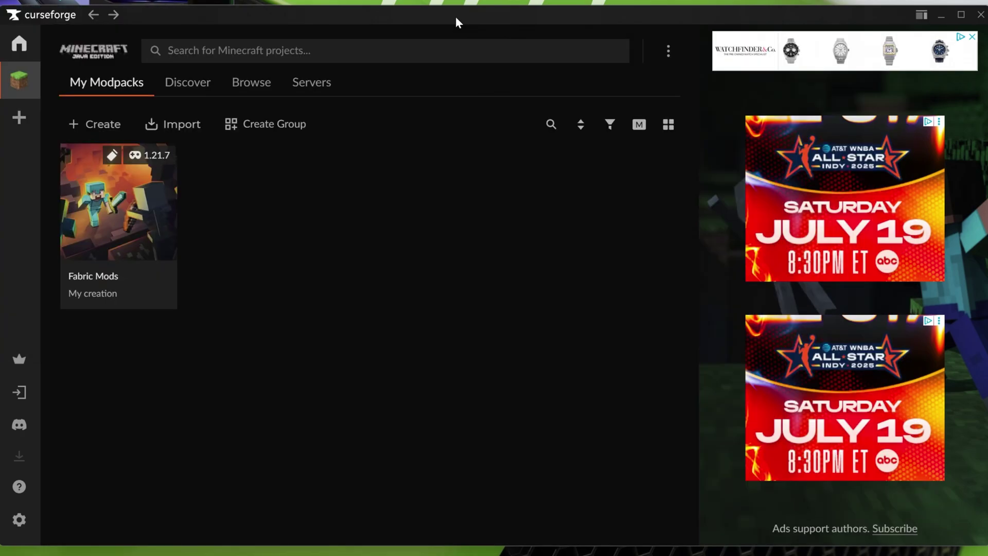
right_click(97, 179)
click(175, 287)
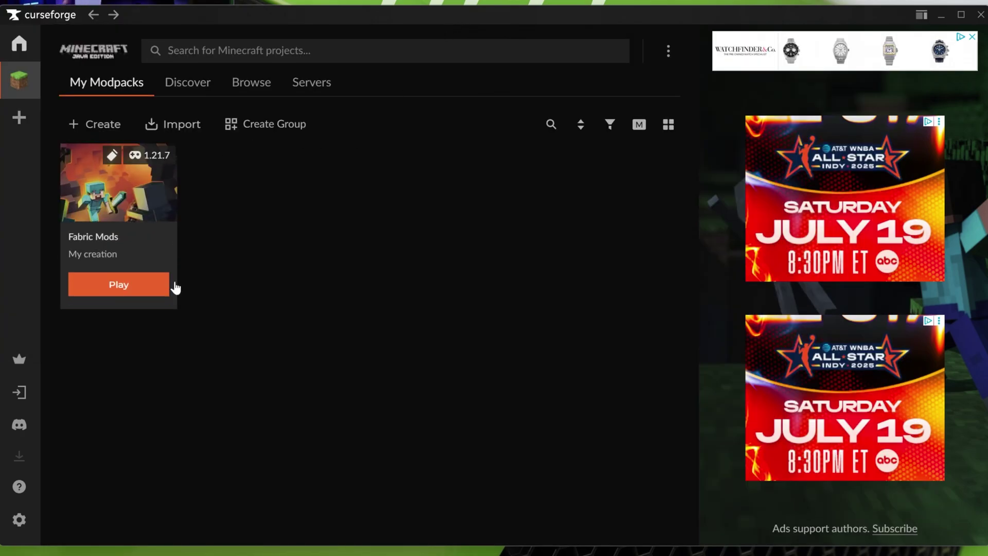
double_click(278, 163)
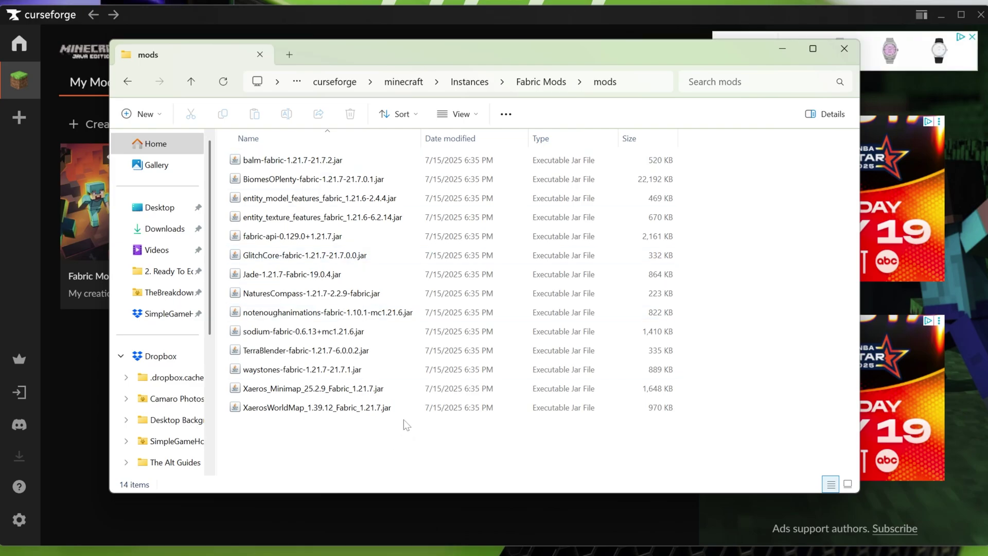
key(alt+Left)
key(alt+F4)
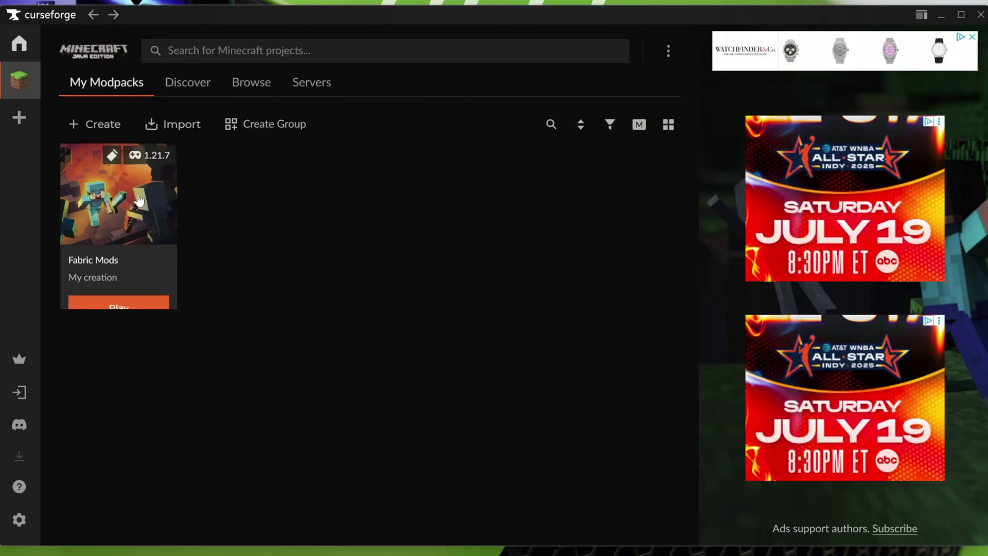
View the sharing options of the Fabric Mods profile, then close them without exporting
right_click(138, 198)
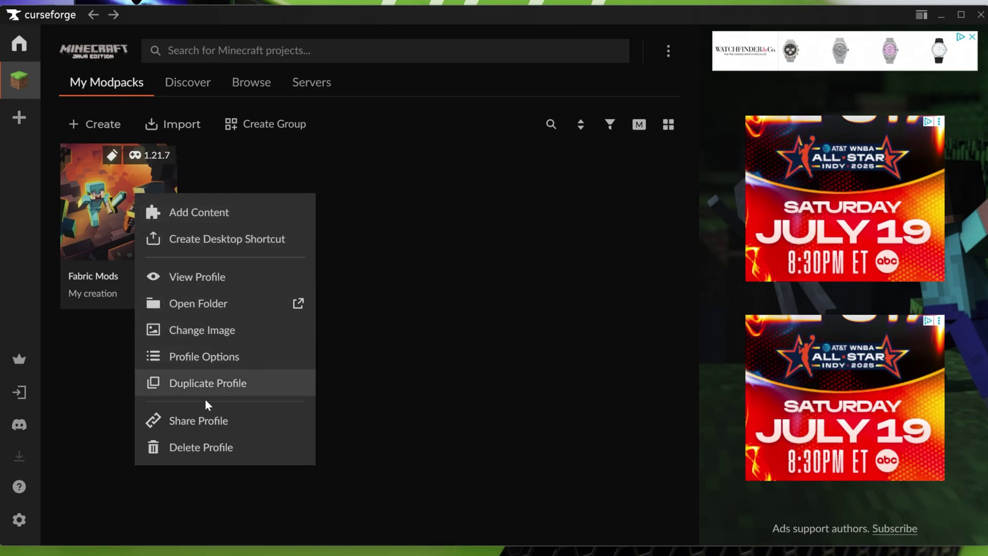
click(211, 423)
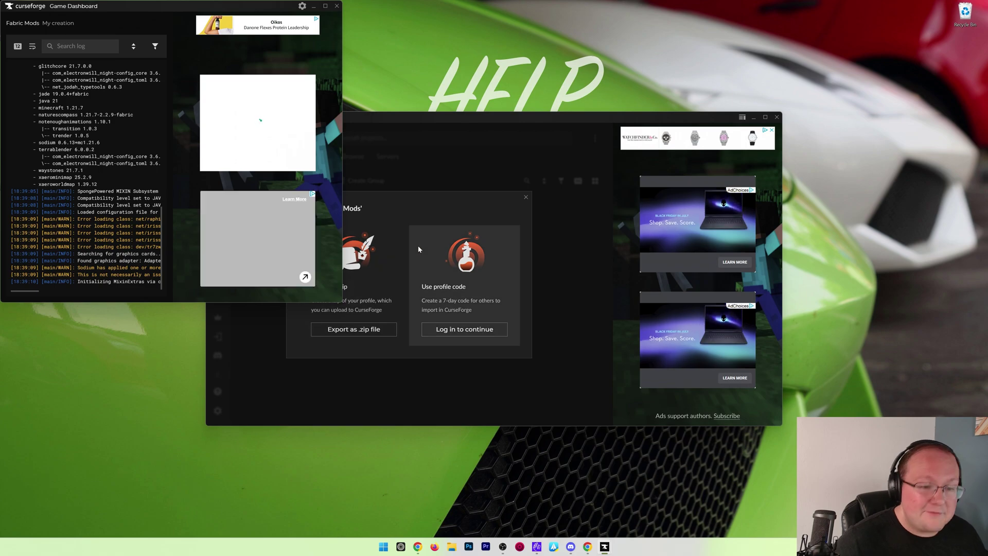
click(549, 270)
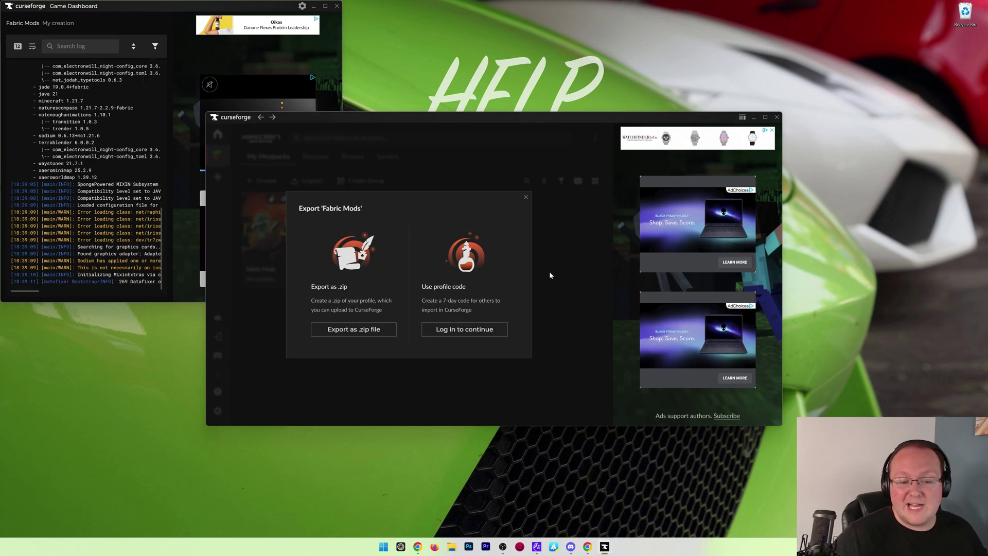
click(524, 199)
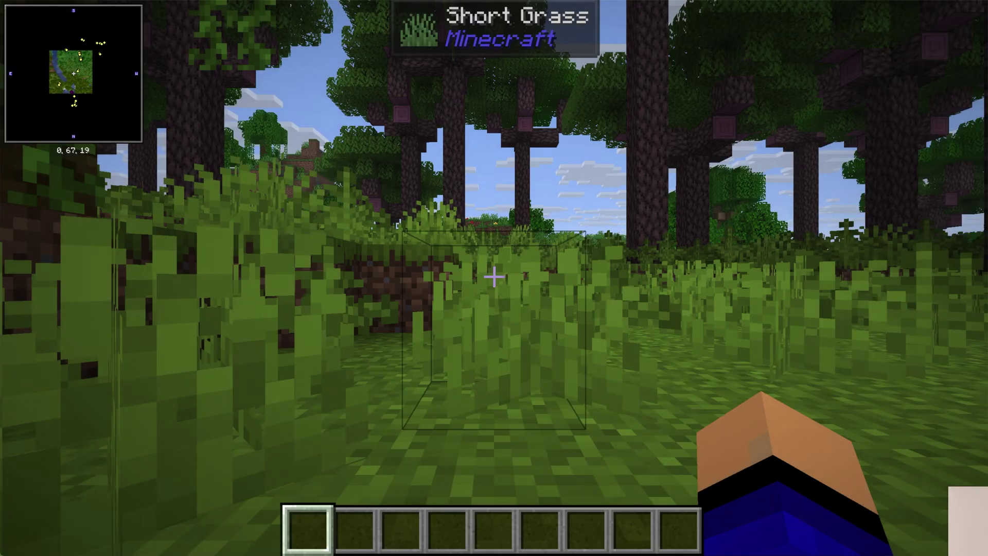
Walk through the forest and out onto the grassland in the modded Minecraft world to check the installed mods
key(w)
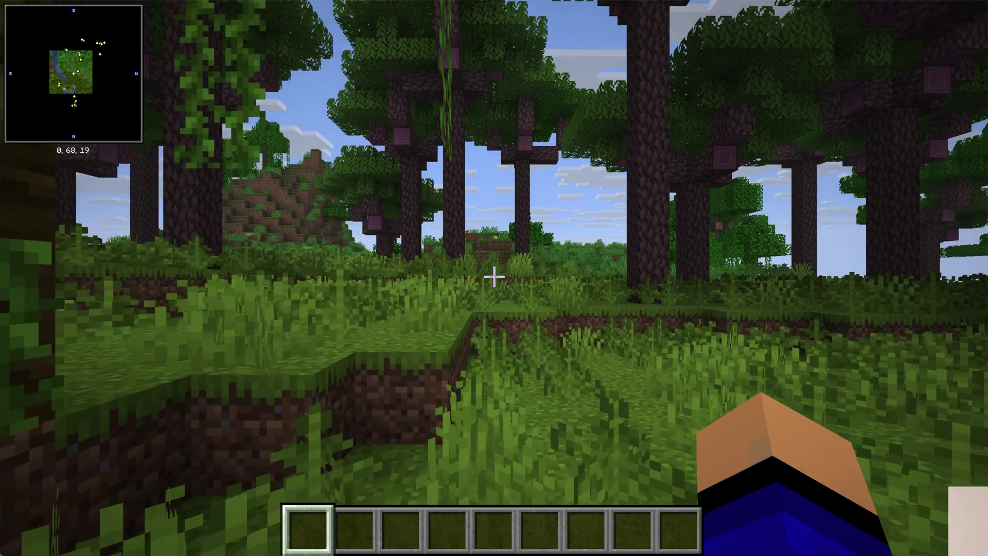
key(w)
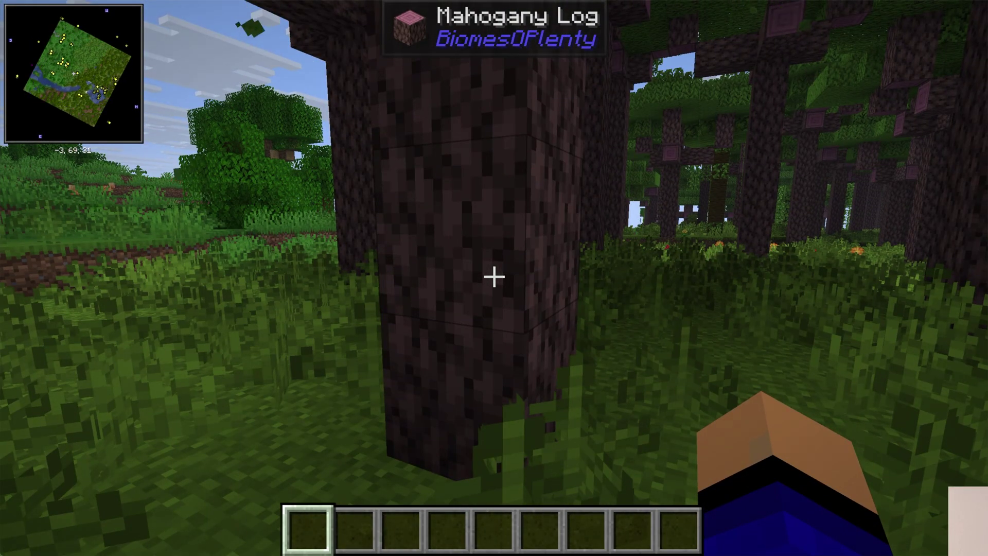
key(w)
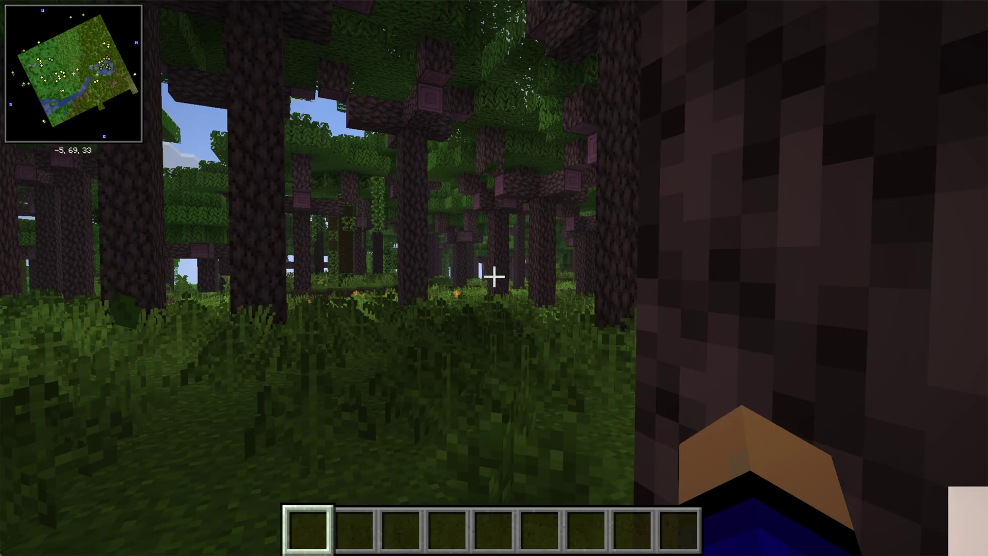
key(w)
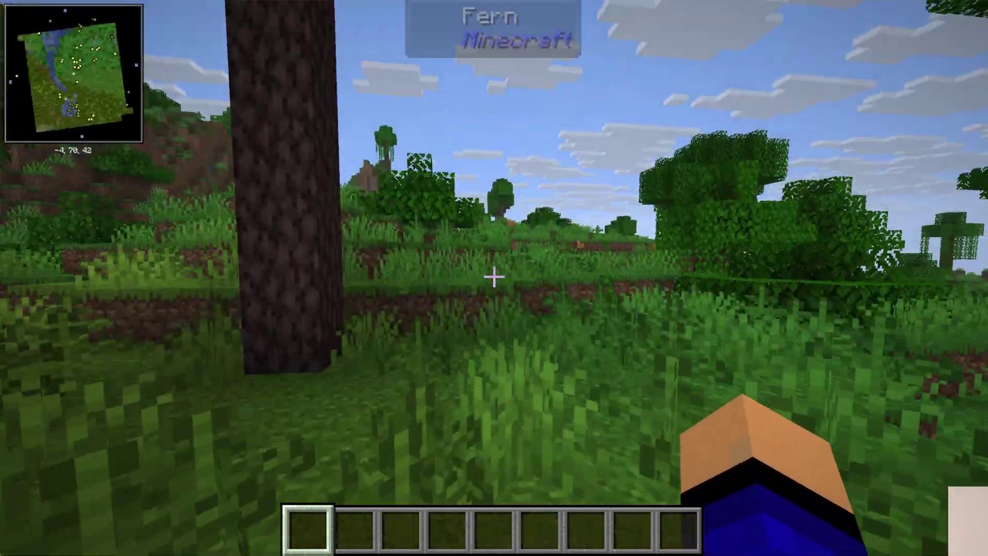
key(w)
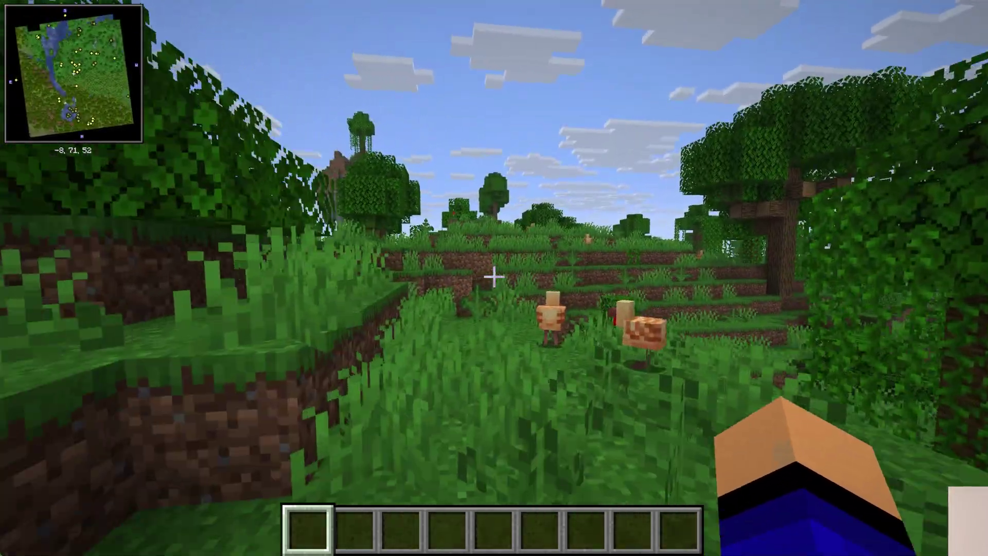
key(w)
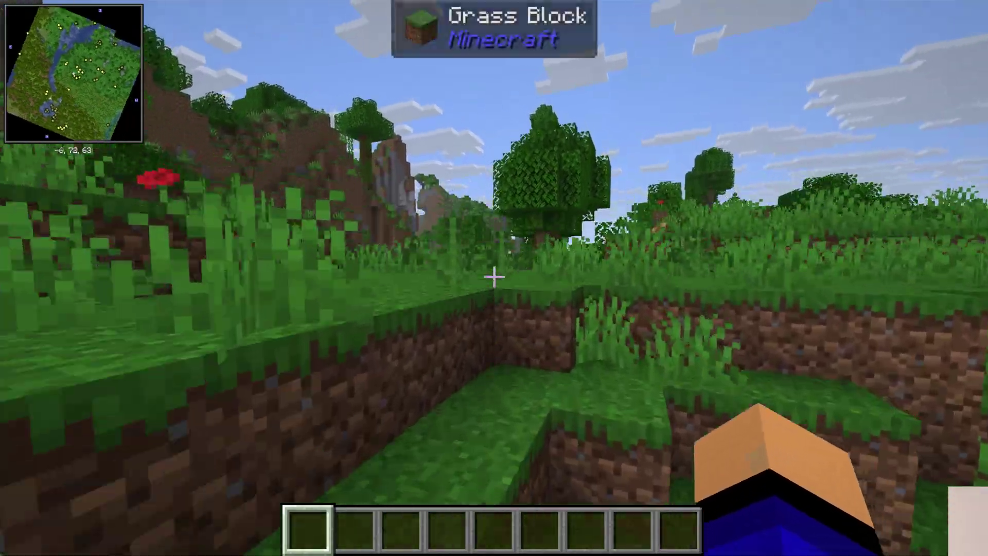